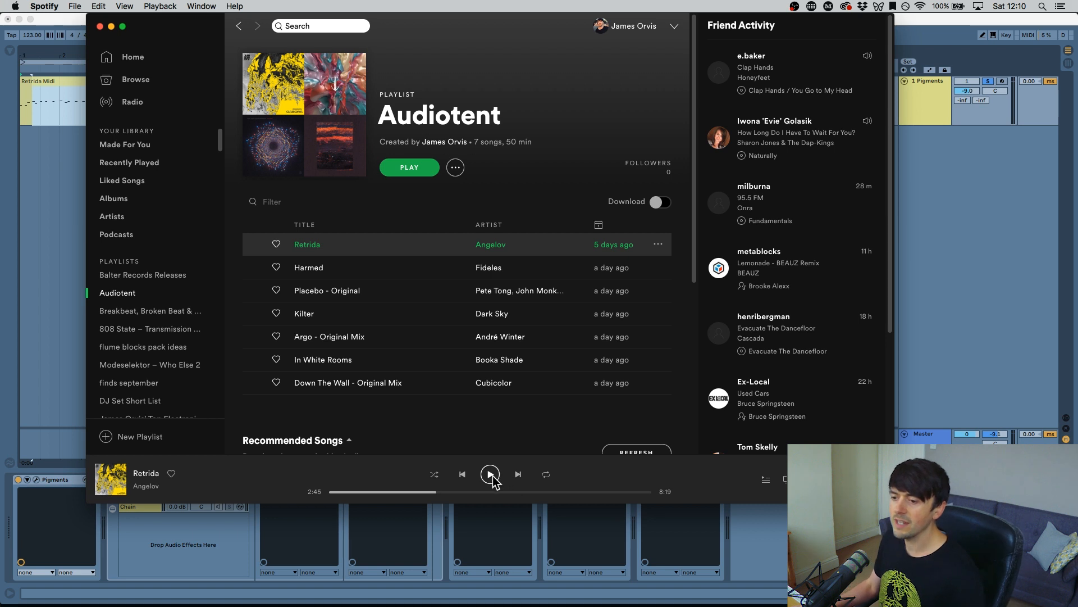
# Step: Play the reference track Retrida from the Audiotent playlist, pause it, and switch to Ableton Live
pyautogui.click(490, 475)
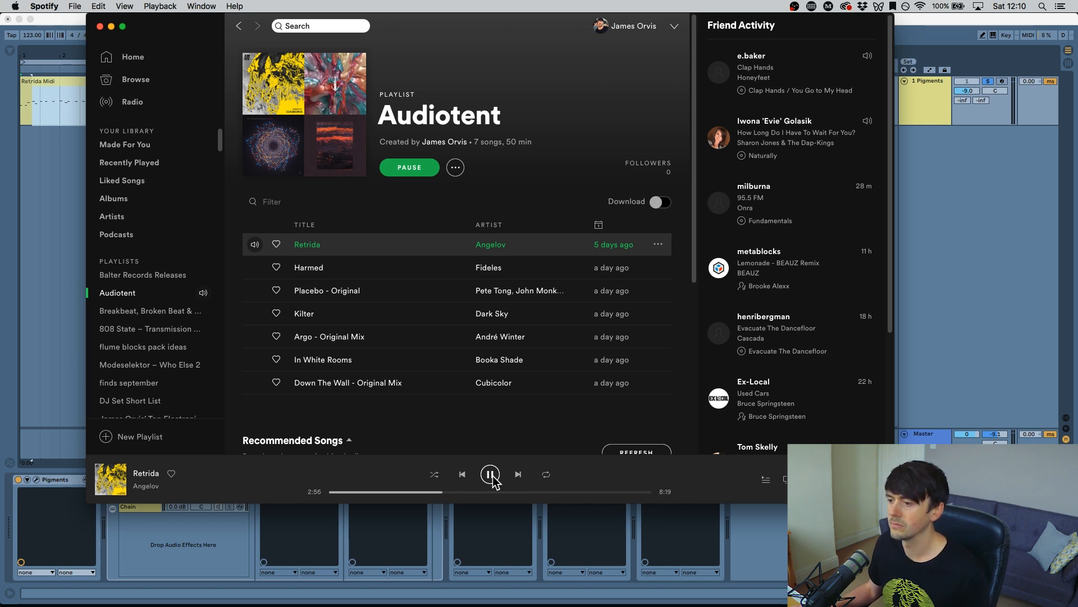
pyautogui.click(493, 476)
pyautogui.press('super+Tab')
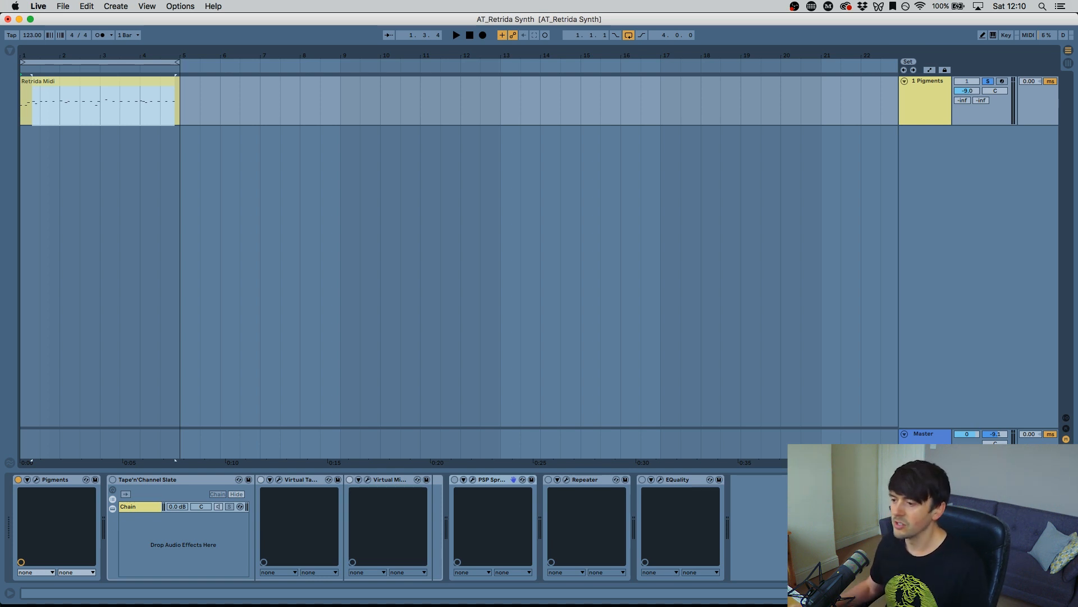
pyautogui.click(43, 479)
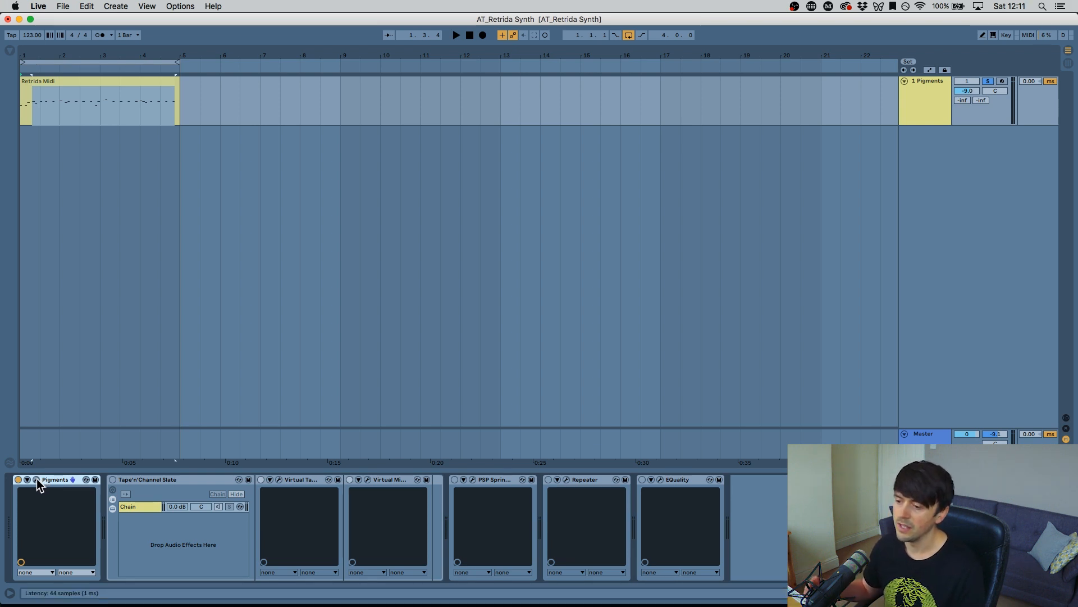
pyautogui.click(37, 480)
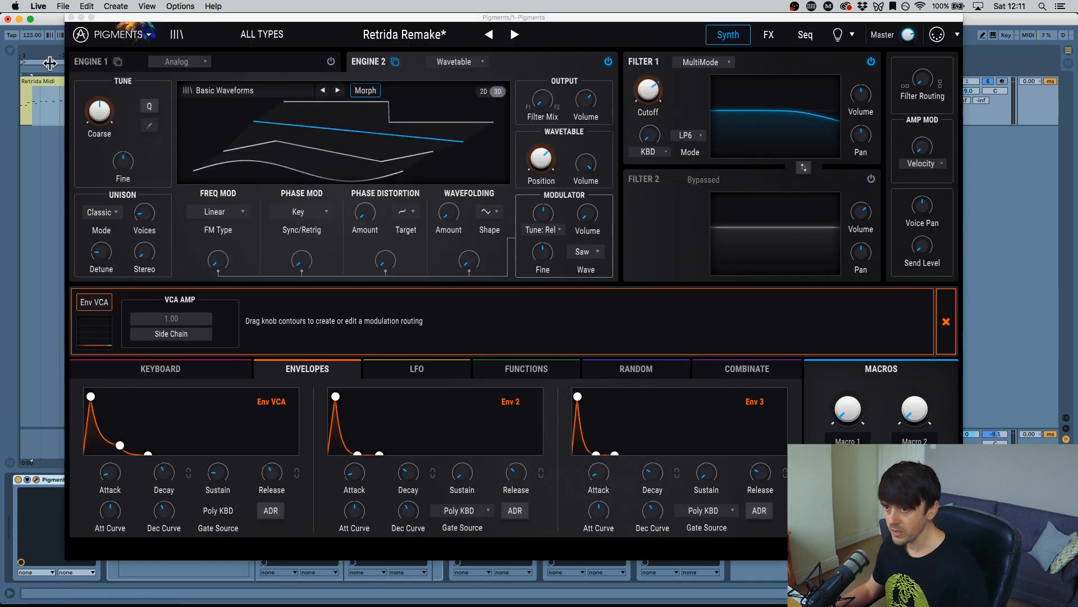
pyautogui.click(70, 18)
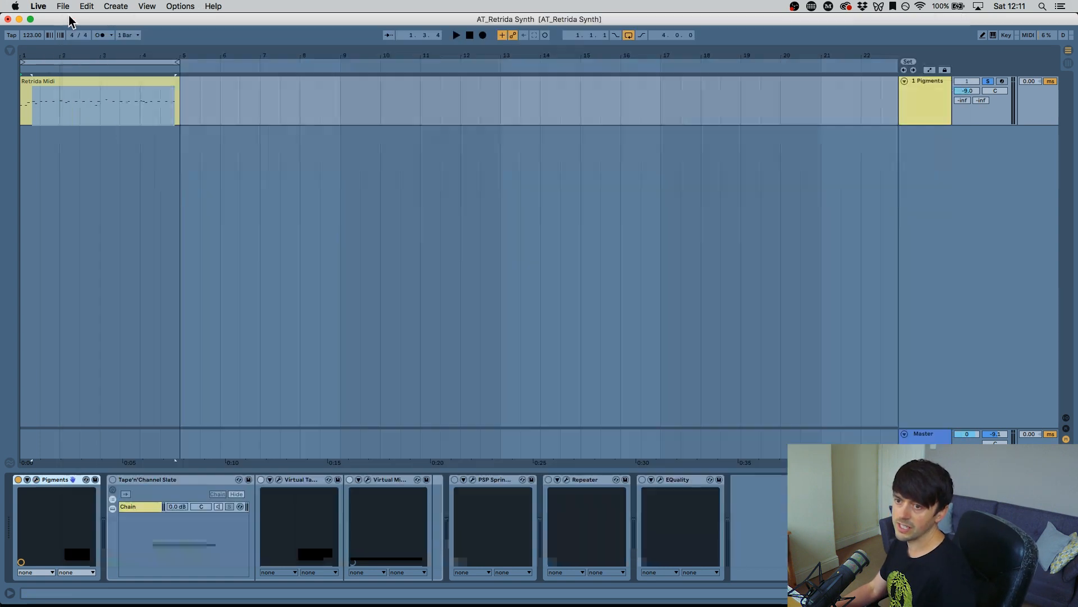
# Step: Review the notes of the Retrida Midi clip with playback running, and return to the track's device chain
pyautogui.doubleClick(77, 79)
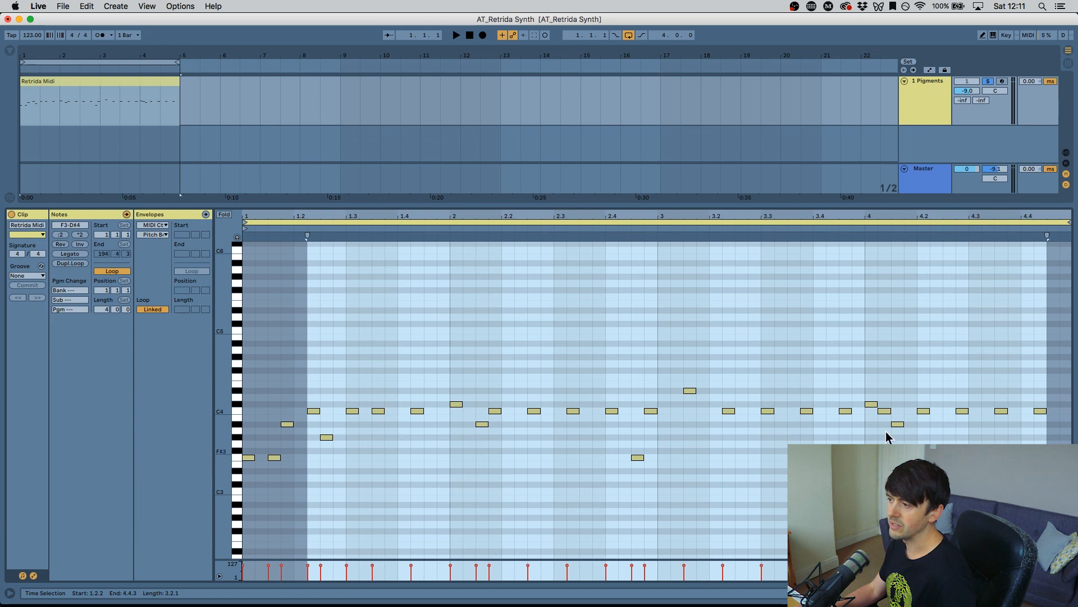
pyautogui.press('space')
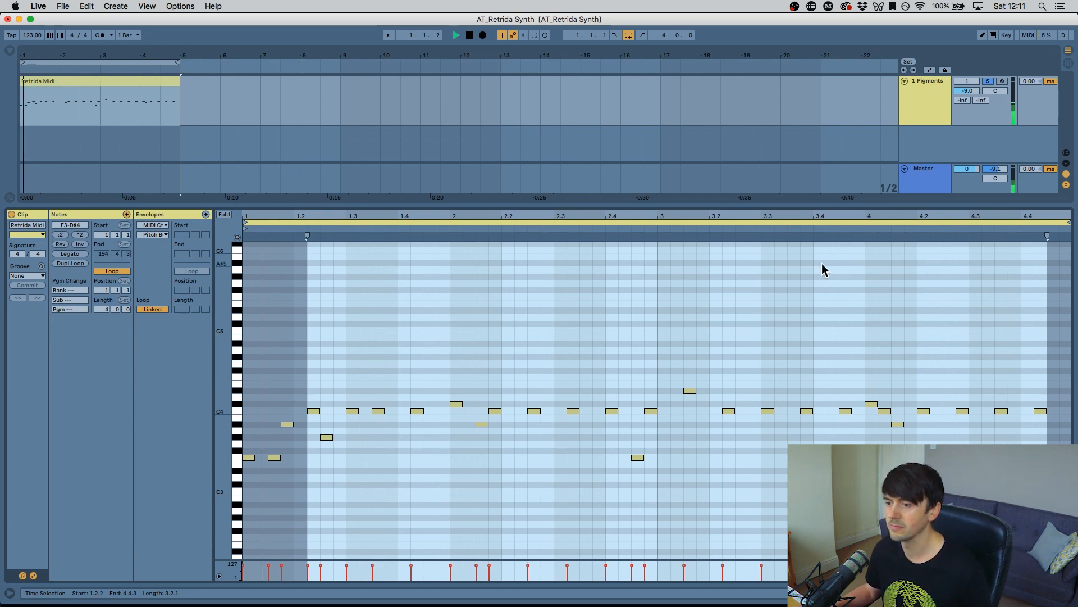
pyautogui.hotkey('shift', 'Tab')
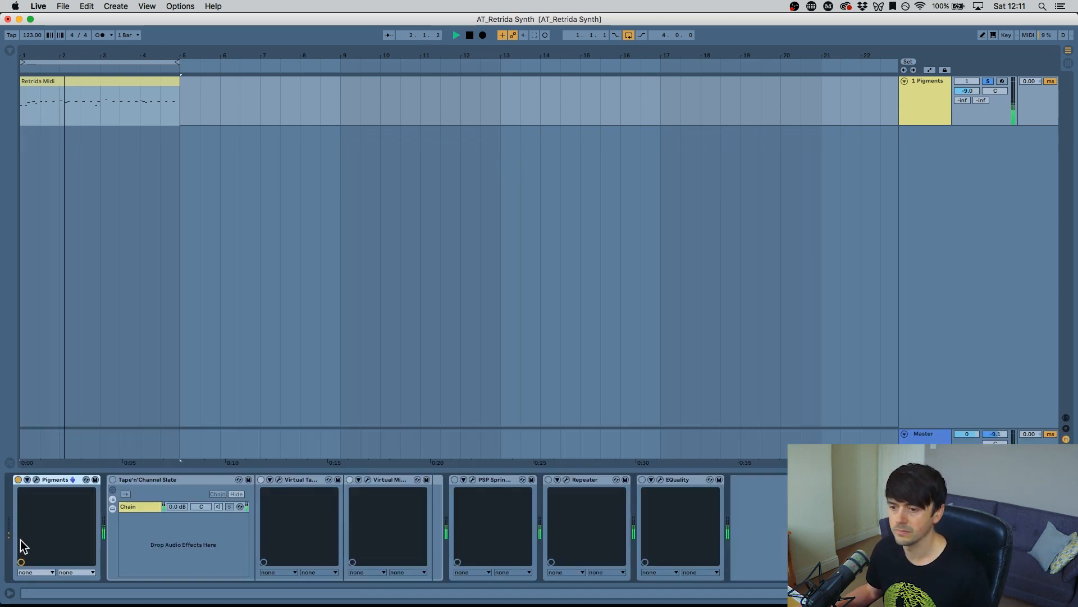
# Step: Open the Pigments synth window and examine Engine 2's waveform and unison settings and the Env VCA decay and sustain
pyautogui.click(36, 479)
pyautogui.moveTo(276, 16); pyautogui.dragTo(264, 15)
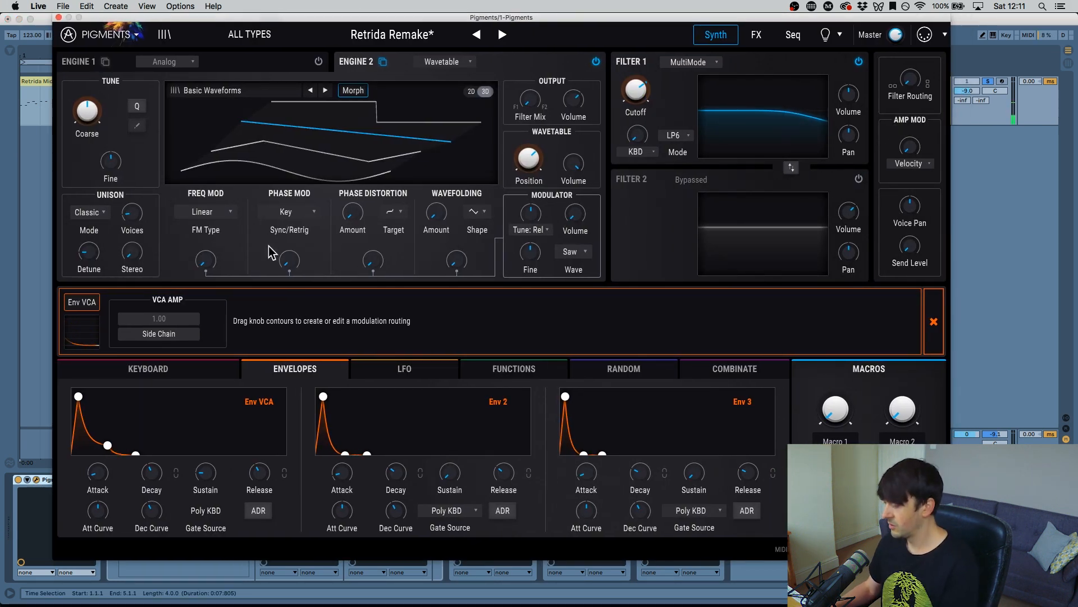
pyautogui.press('XF86AudioRaiseVolume')
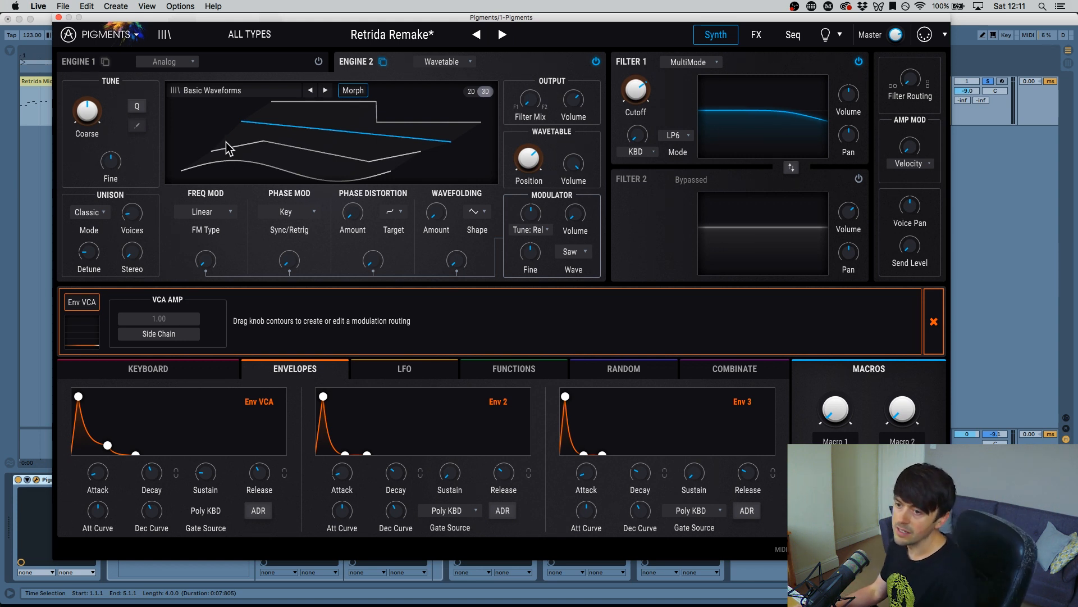
pyautogui.moveTo(134, 209)
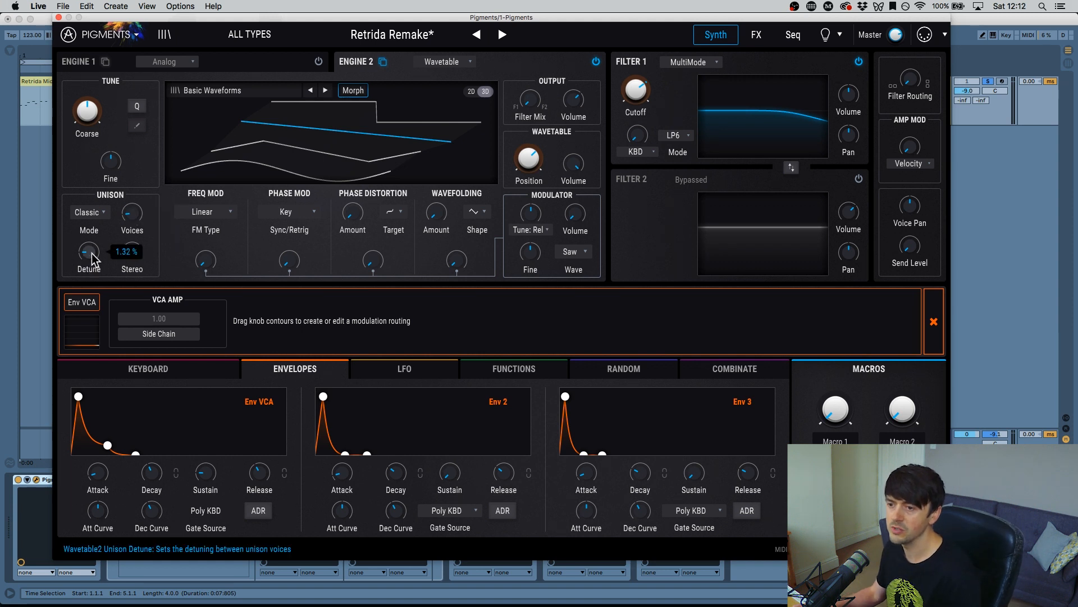
pyautogui.moveTo(133, 253); pyautogui.dragTo(133, 248)
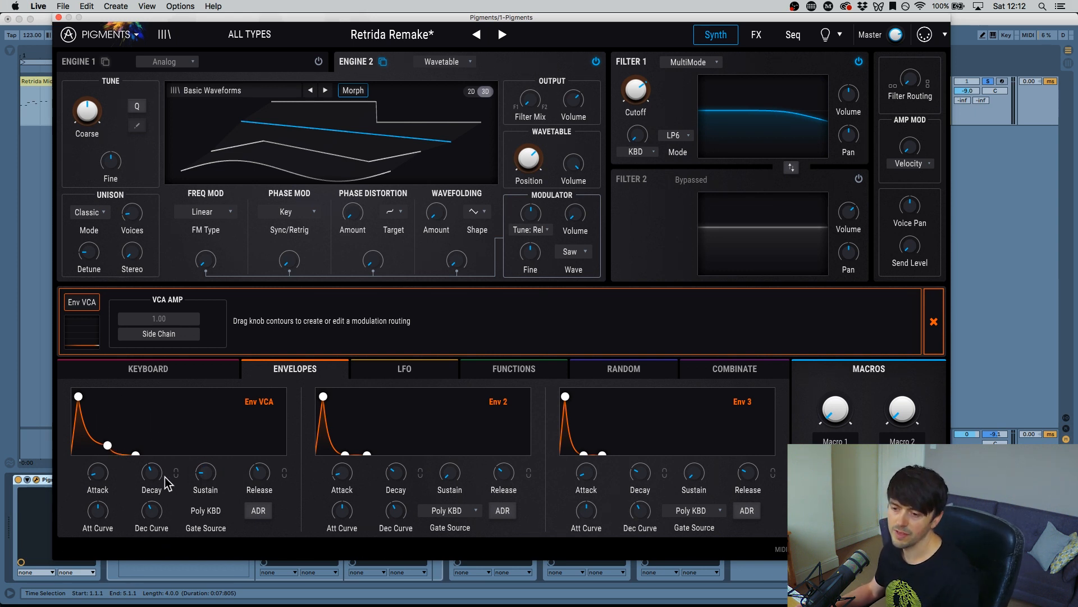
pyautogui.moveTo(210, 476)
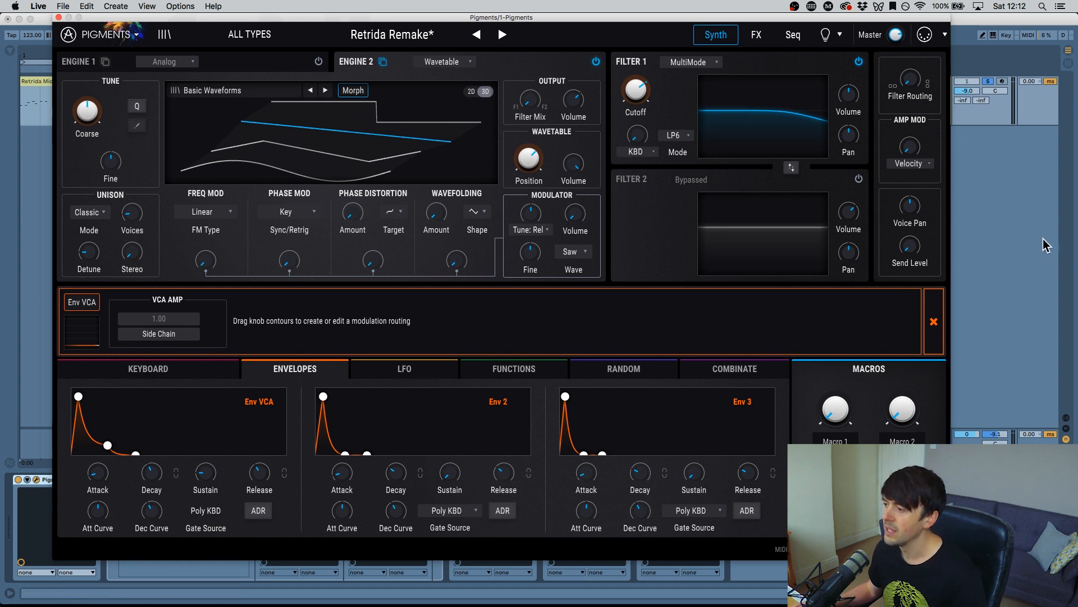
# Step: Enable LFO 1's F1 Volume modulation and, with the LFO settings shown, compare the sound with that modulation off and on
pyautogui.click(933, 321)
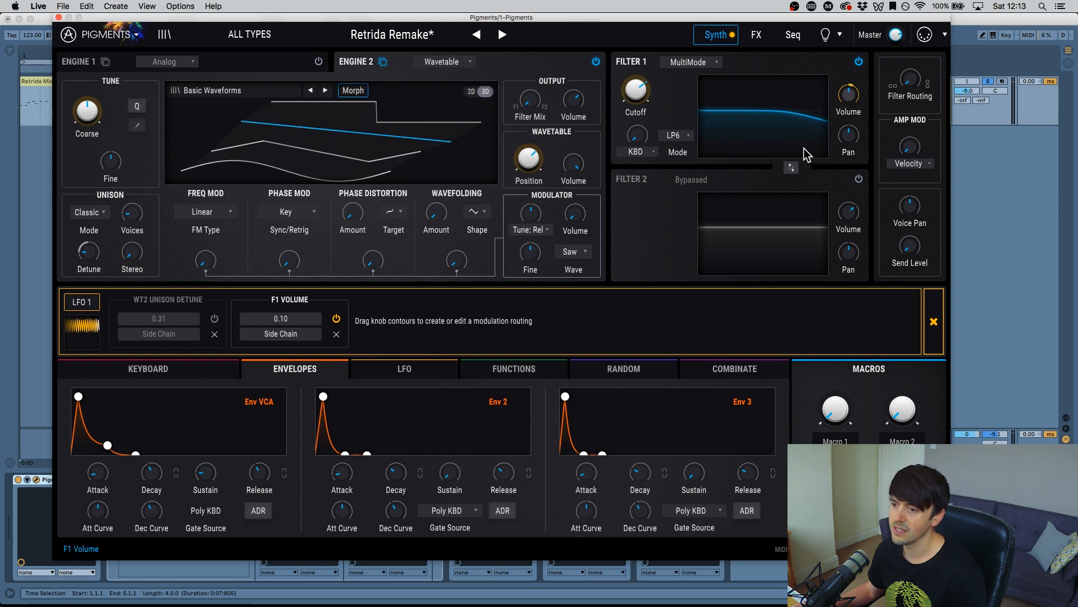
pyautogui.click(417, 371)
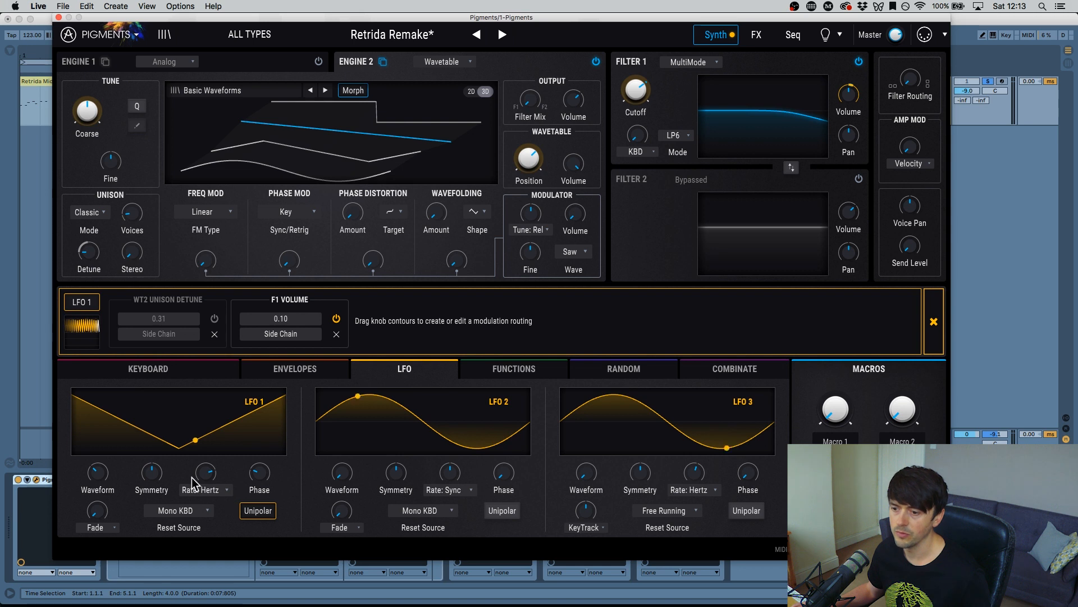
pyautogui.moveTo(204, 478)
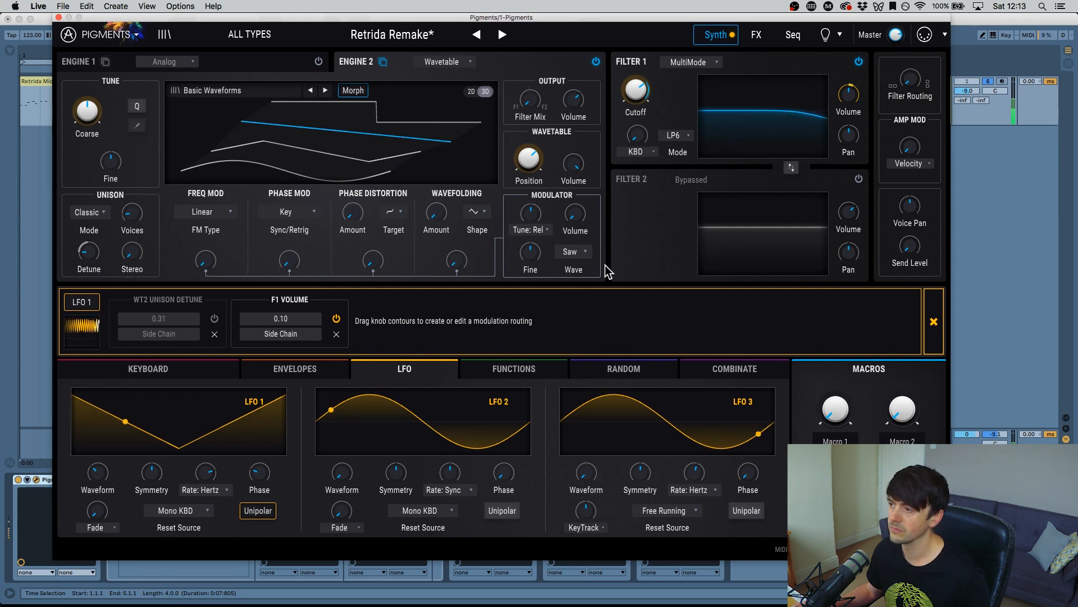
pyautogui.click(336, 318)
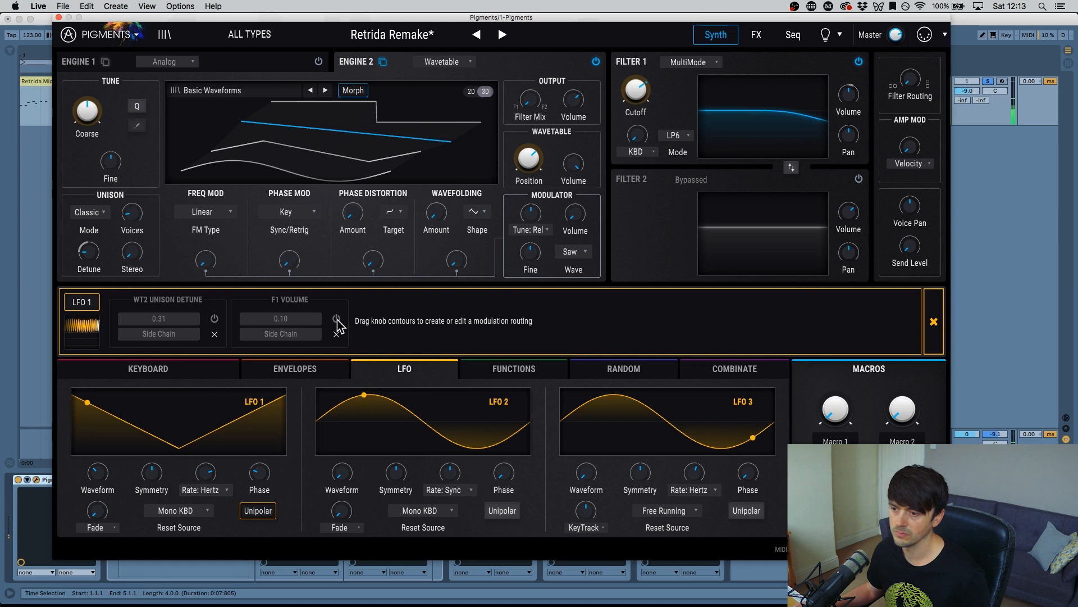
pyautogui.click(336, 319)
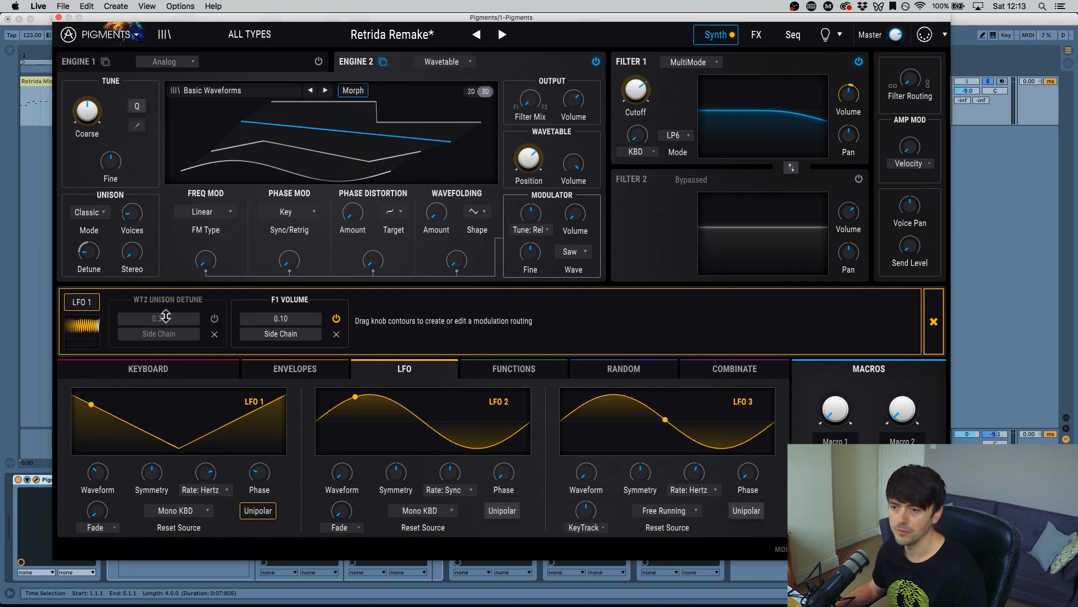
# Step: Enable LFO 1's WT2 Unison Detune modulation and check the Stereo amount in Engine 2's unison section
pyautogui.moveTo(92, 256)
pyautogui.click(215, 318)
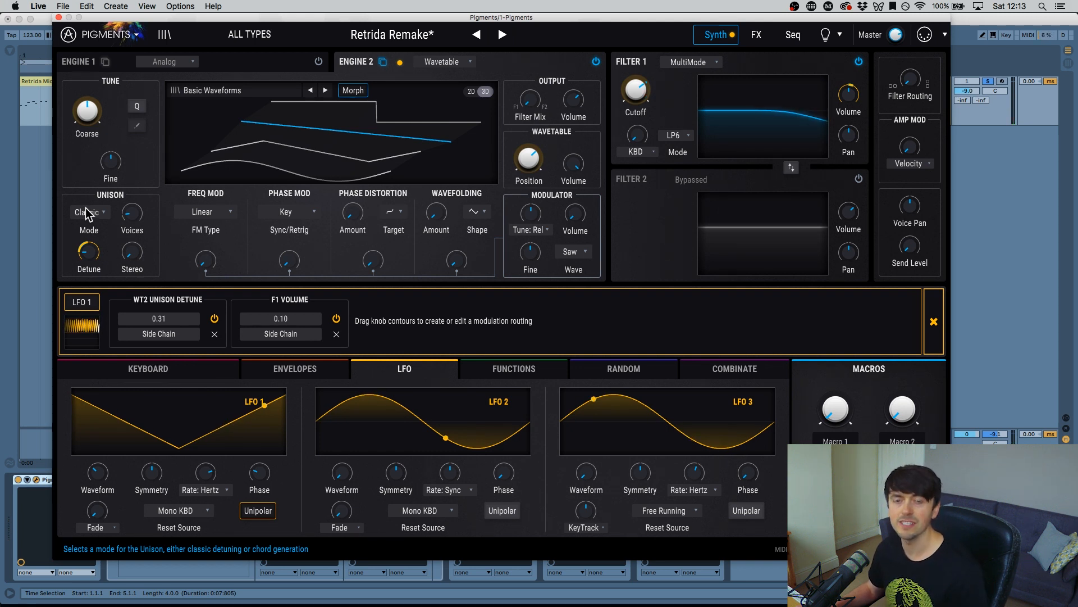
pyautogui.moveTo(133, 246)
pyautogui.moveTo(134, 252)
pyautogui.mouseDown()
pyautogui.moveTo(130, 235)
pyautogui.moveTo(130, 253)
pyautogui.mouseUp()
pyautogui.moveTo(130, 259)
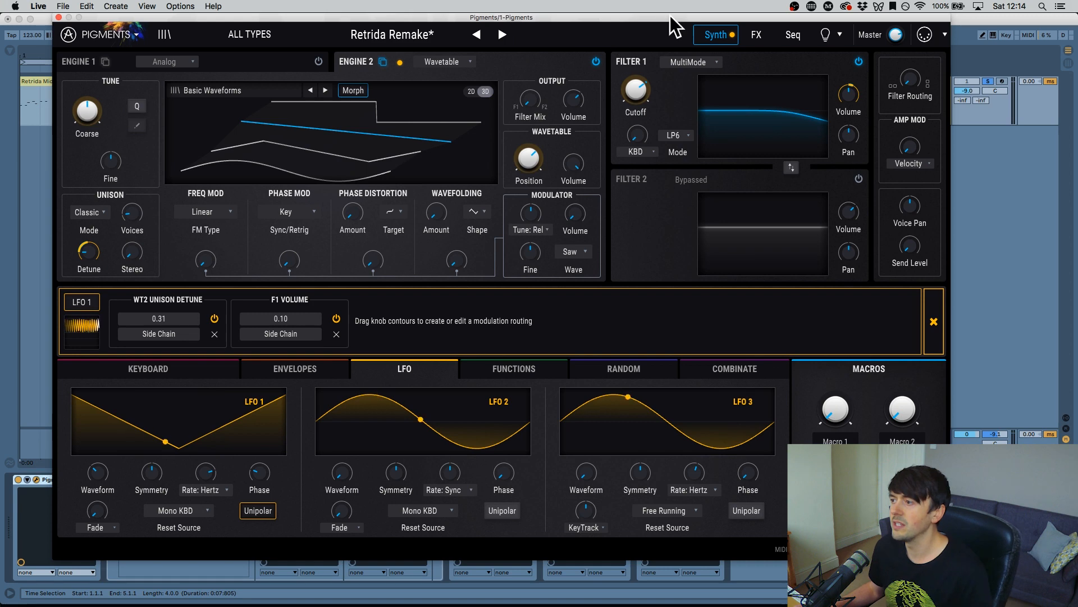
# Step: Check the effects buses on the synth's FX page and close the Pigments window
pyautogui.click(755, 35)
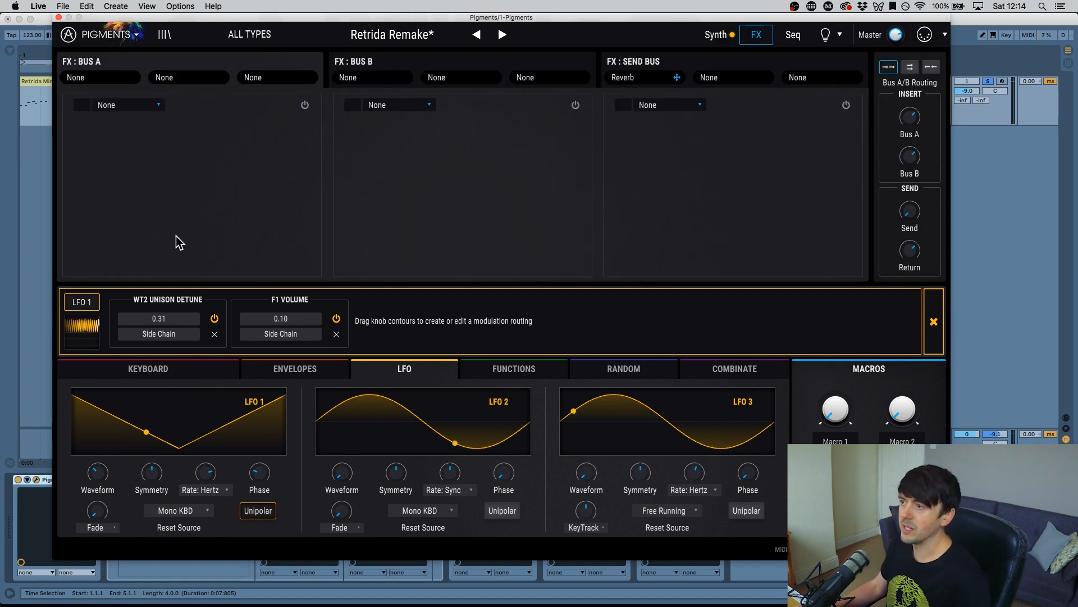
pyautogui.click(717, 34)
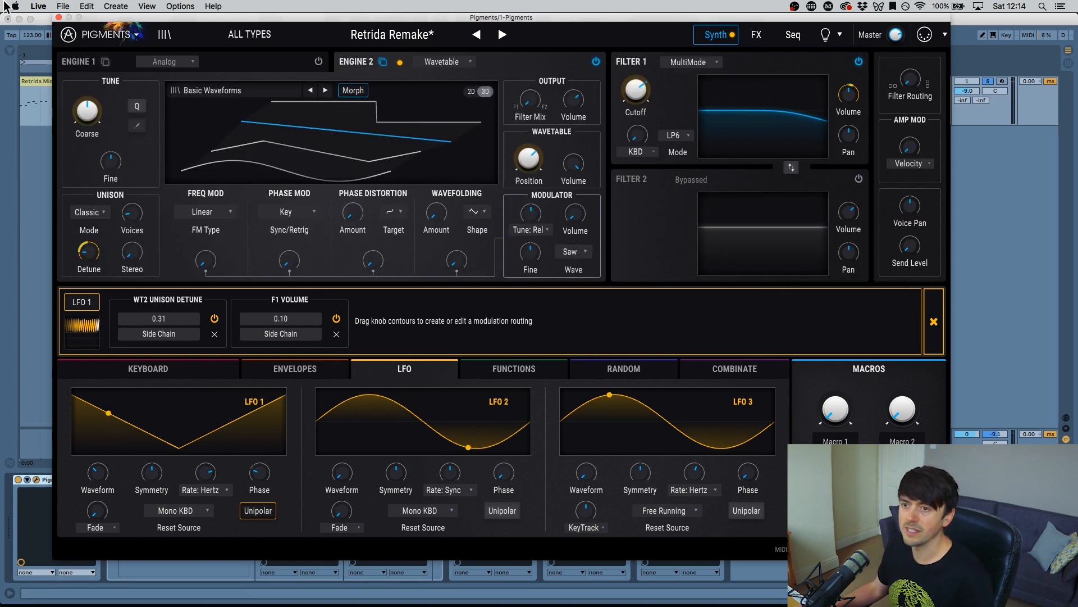
pyautogui.click(59, 17)
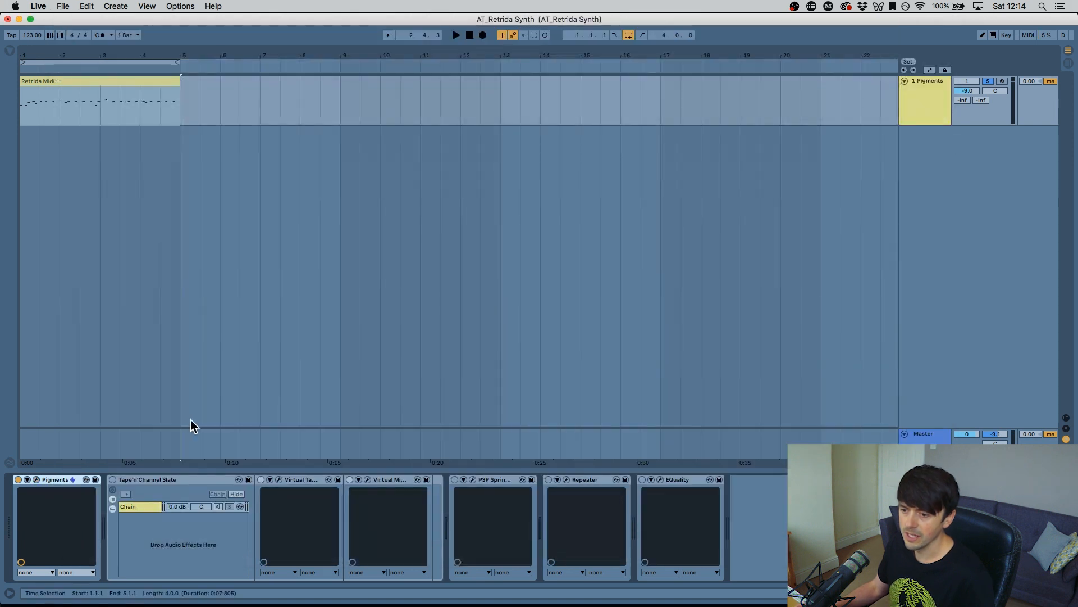
# Step: Turn on the Tape'n'Channel Slate rack and arrange its Virtual Tape Machines and Virtual Mix Rack windows while listening to the loop
pyautogui.click(154, 490)
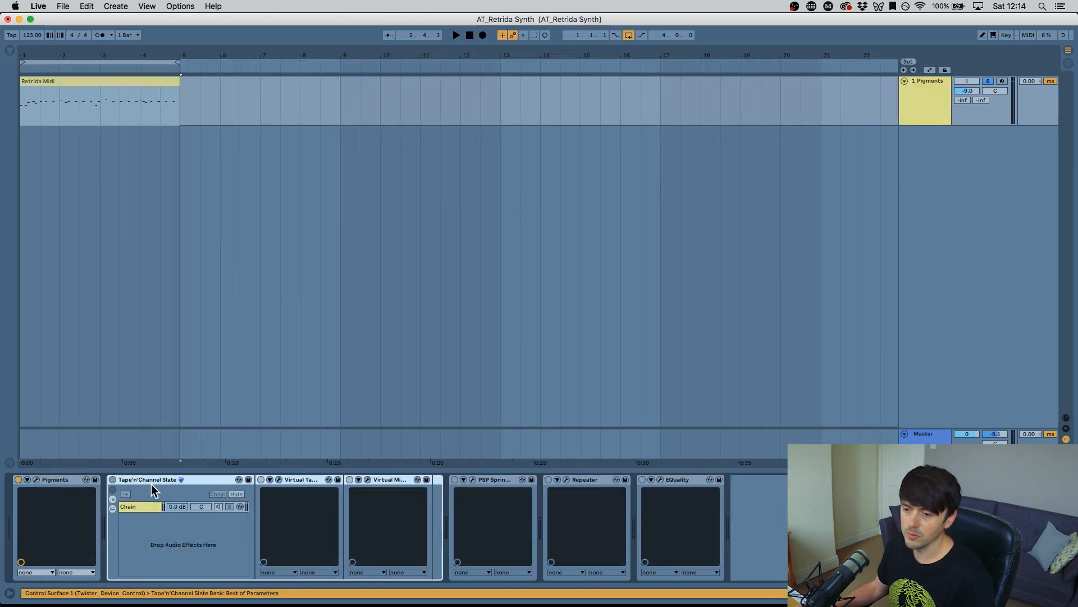
pyautogui.click(112, 480)
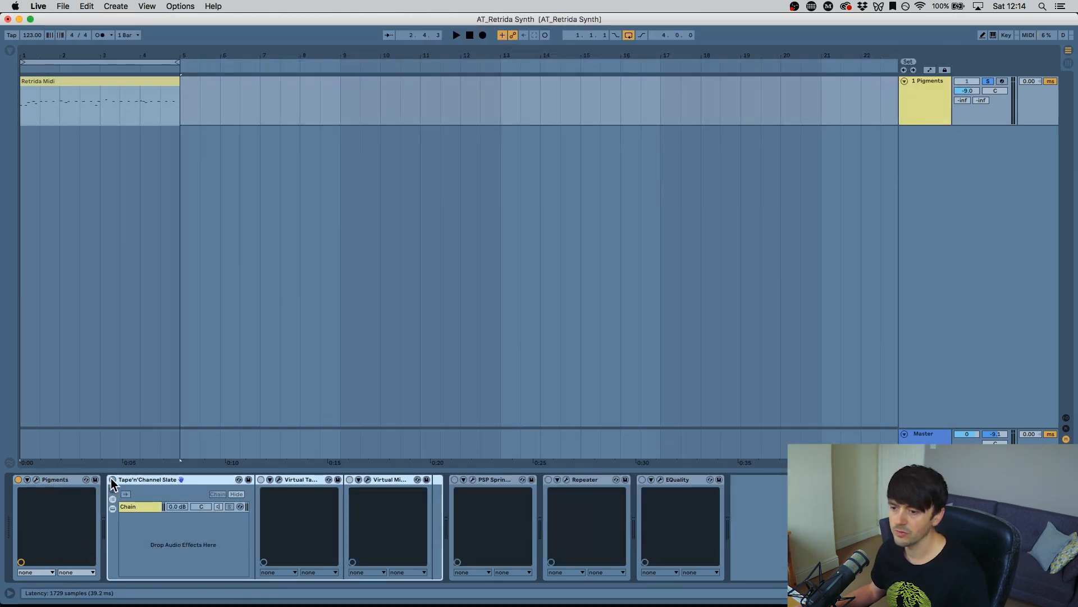
pyautogui.click(279, 480)
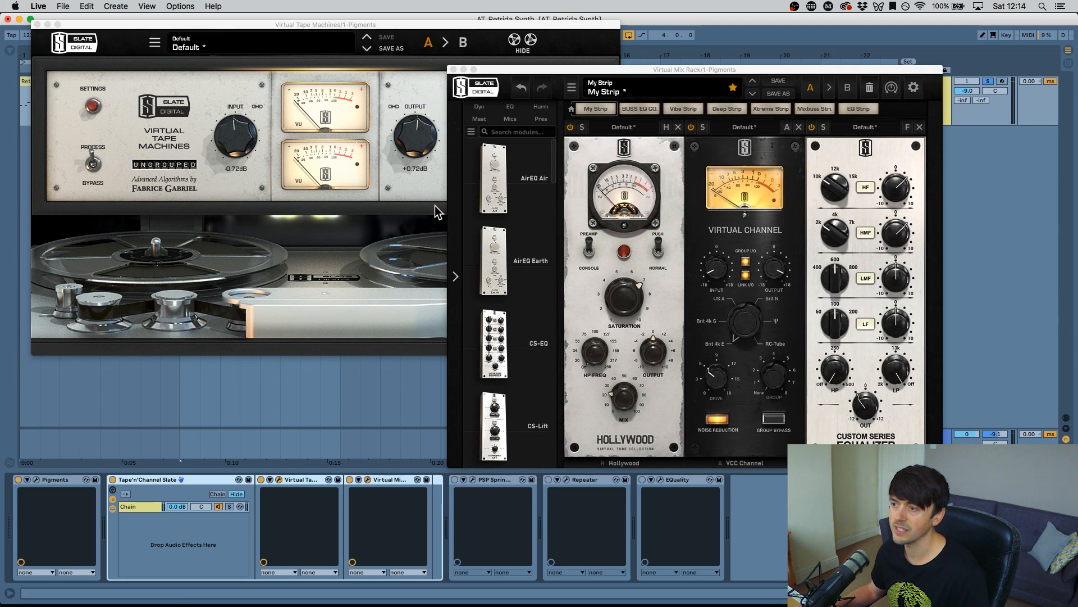
pyautogui.moveTo(522, 72); pyautogui.dragTo(573, 20)
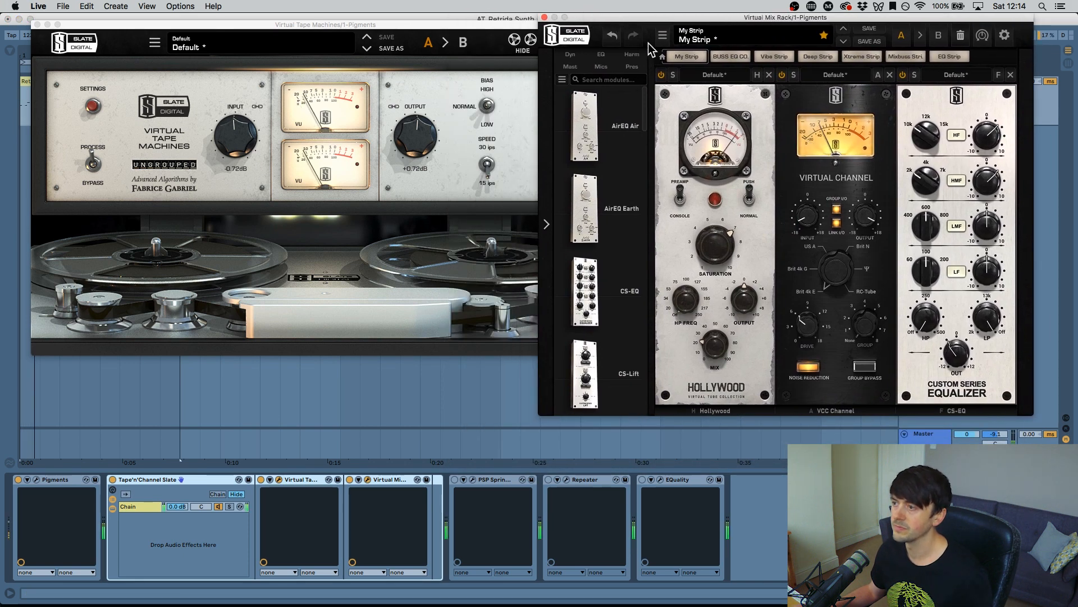
pyautogui.moveTo(682, 21); pyautogui.dragTo(423, 21)
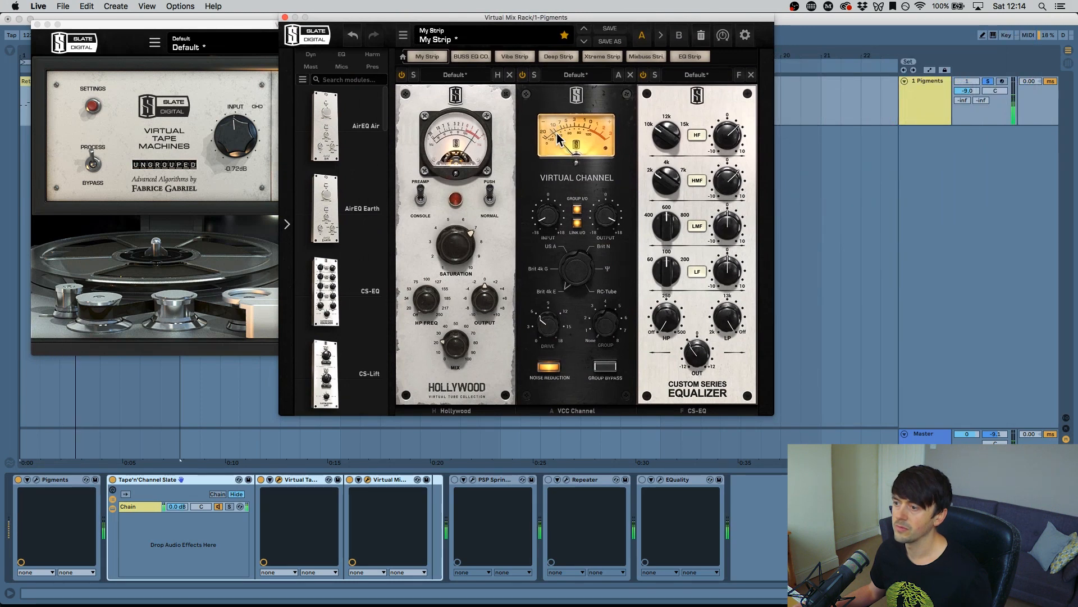
pyautogui.press('space')
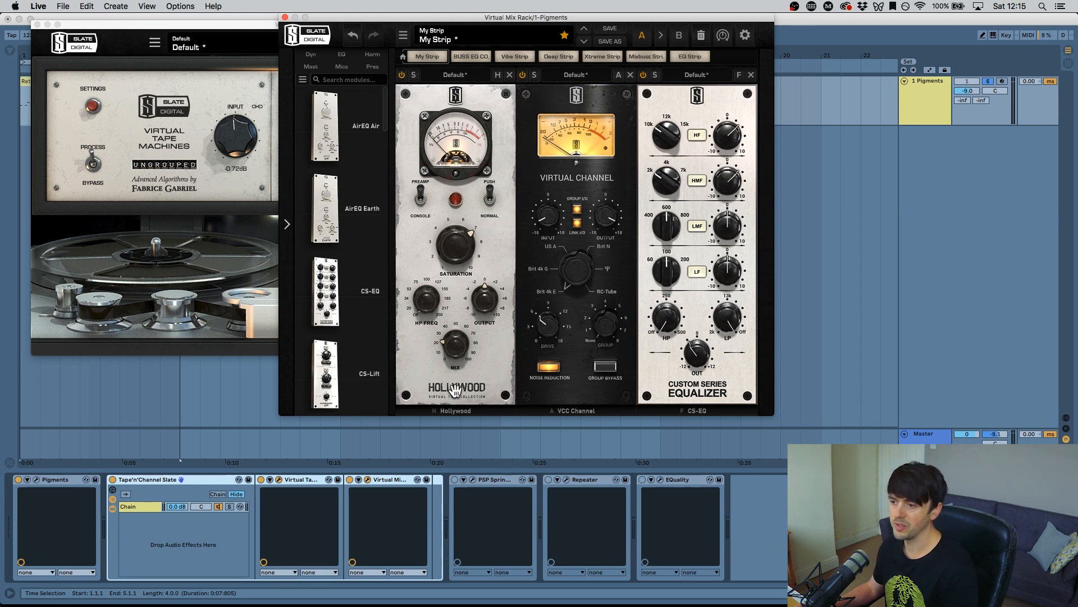
# Step: Browse the Harm category of modules in Virtual Mix Rack
pyautogui.click(372, 54)
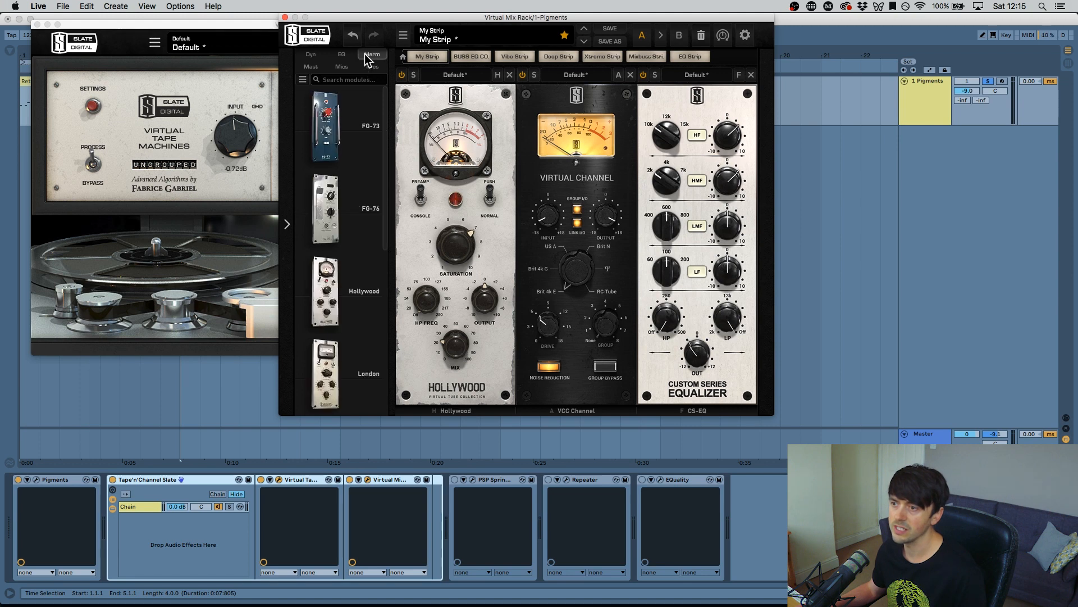
pyautogui.moveTo(387, 223); pyautogui.dragTo(384, 288)
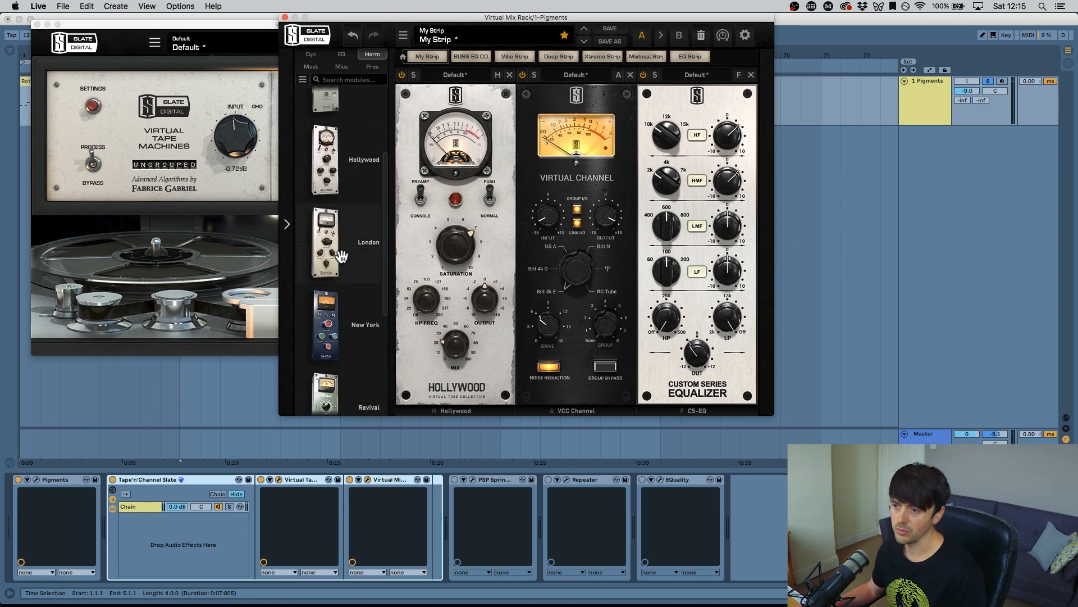
pyautogui.scroll(5, 379, 244)
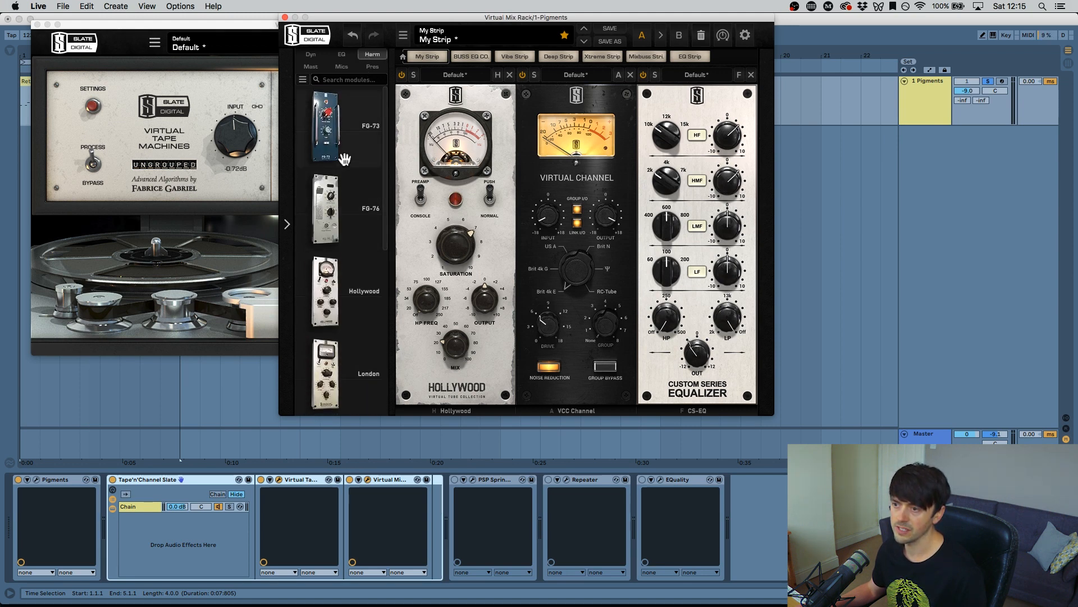
pyautogui.scroll(-3, 391, 204)
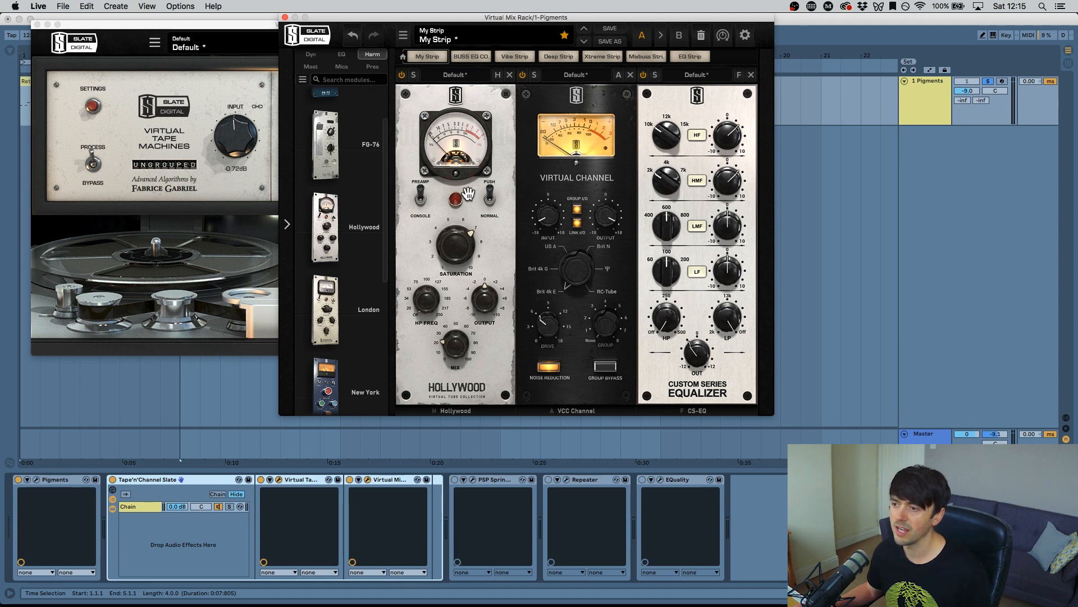
# Step: Compare the playing loop with Virtual Mix Rack's Hollywood module bypassed and active, and close the two Slate Digital windows
pyautogui.press('space')
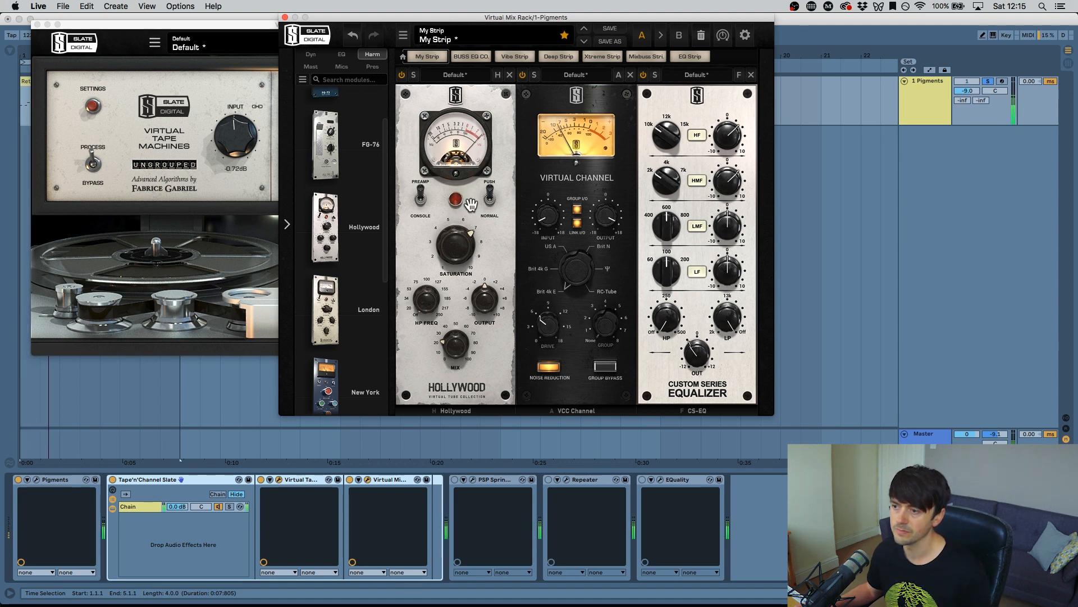
pyautogui.click(402, 76)
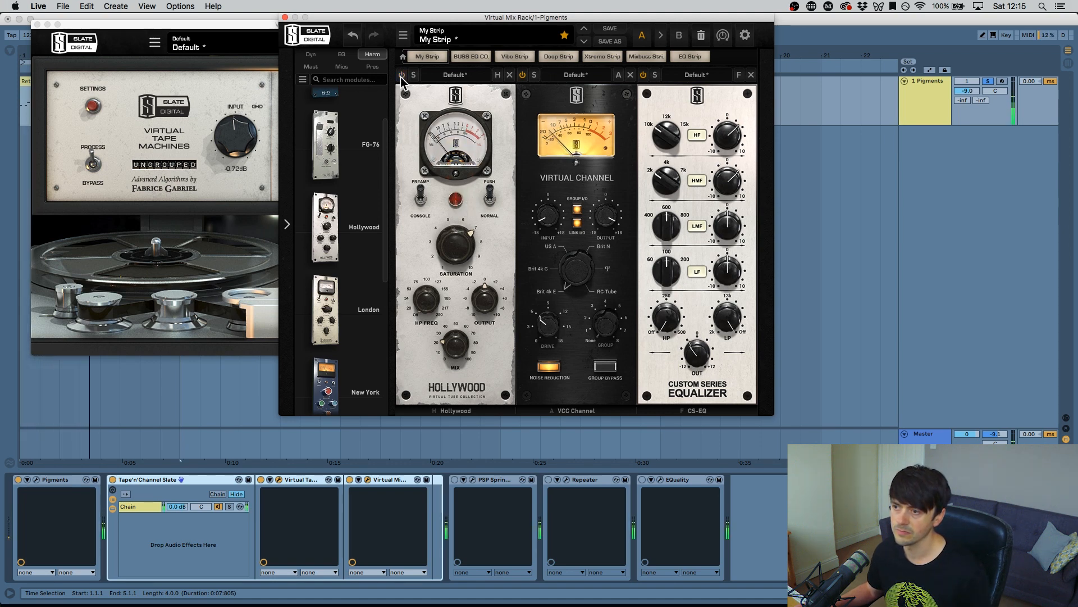
pyautogui.click(402, 76)
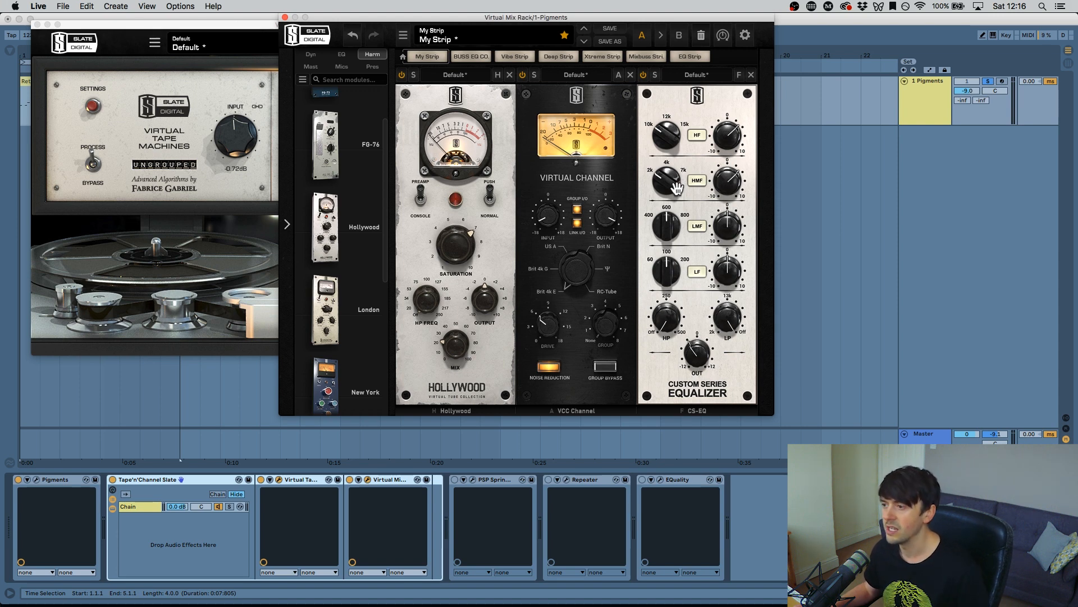
pyautogui.click(285, 17)
pyautogui.click(37, 25)
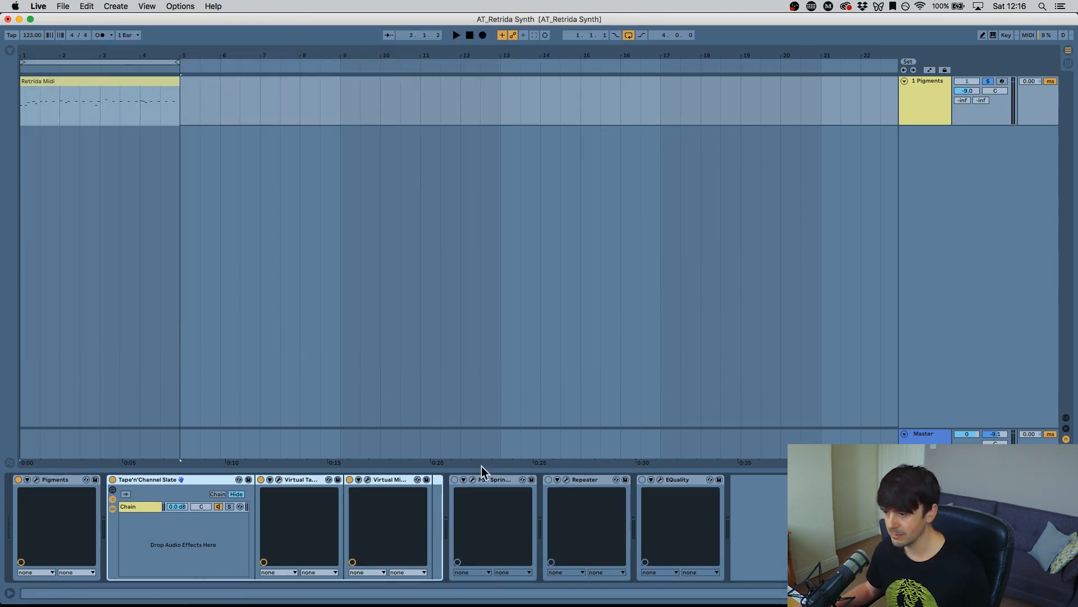
# Step: Open PSP SpringBox, turn the device on and raise its Wet level slightly while the loop plays
pyautogui.click(472, 479)
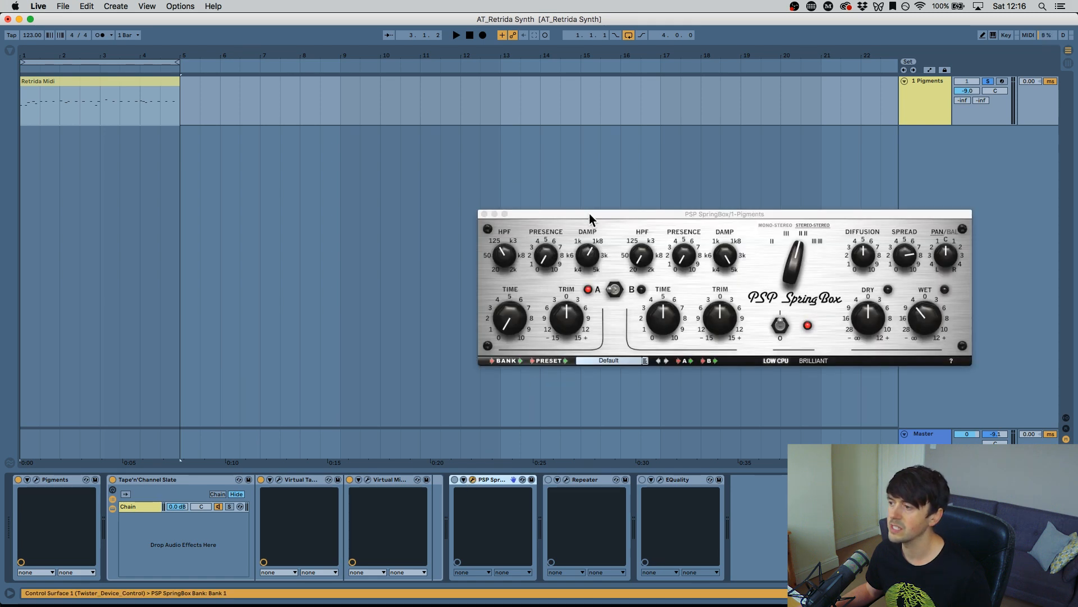
pyautogui.moveTo(588, 214); pyautogui.dragTo(339, 82)
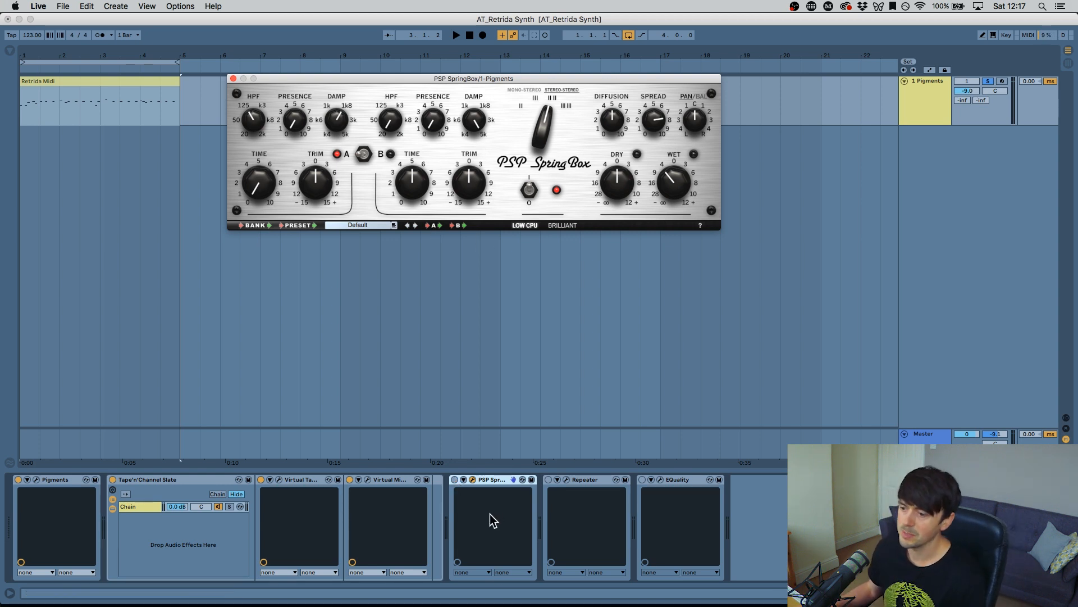
pyautogui.click(460, 482)
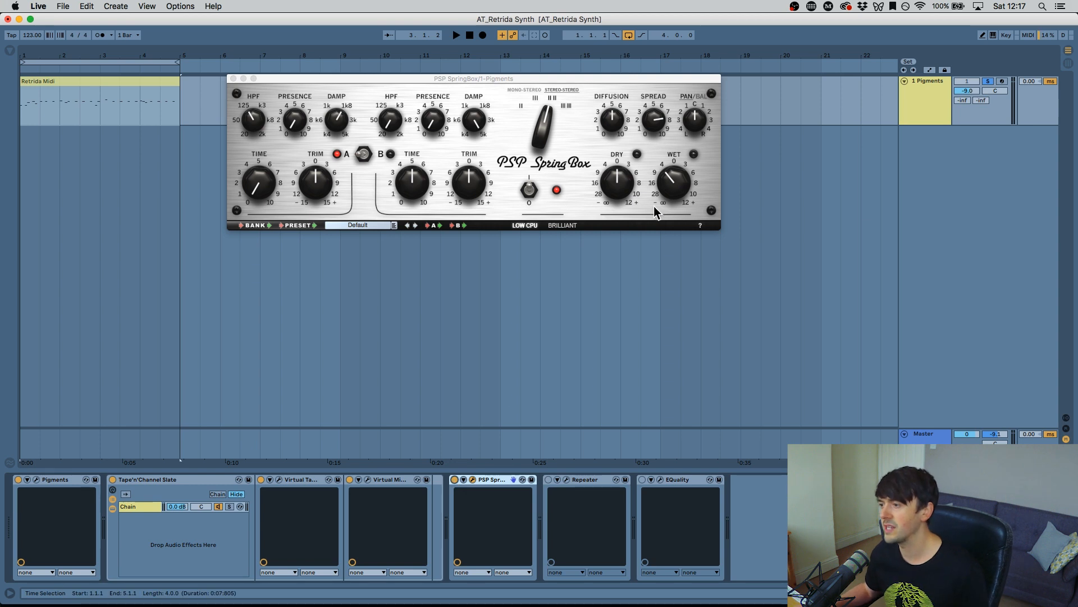
pyautogui.moveTo(668, 191)
pyautogui.mouseDown()
pyautogui.moveTo(663, 68)
pyautogui.moveTo(692, 181)
pyautogui.moveTo(684, 183)
pyautogui.mouseUp()
pyautogui.press('space')
pyautogui.moveTo(664, 404); pyautogui.dragTo(669, 276)
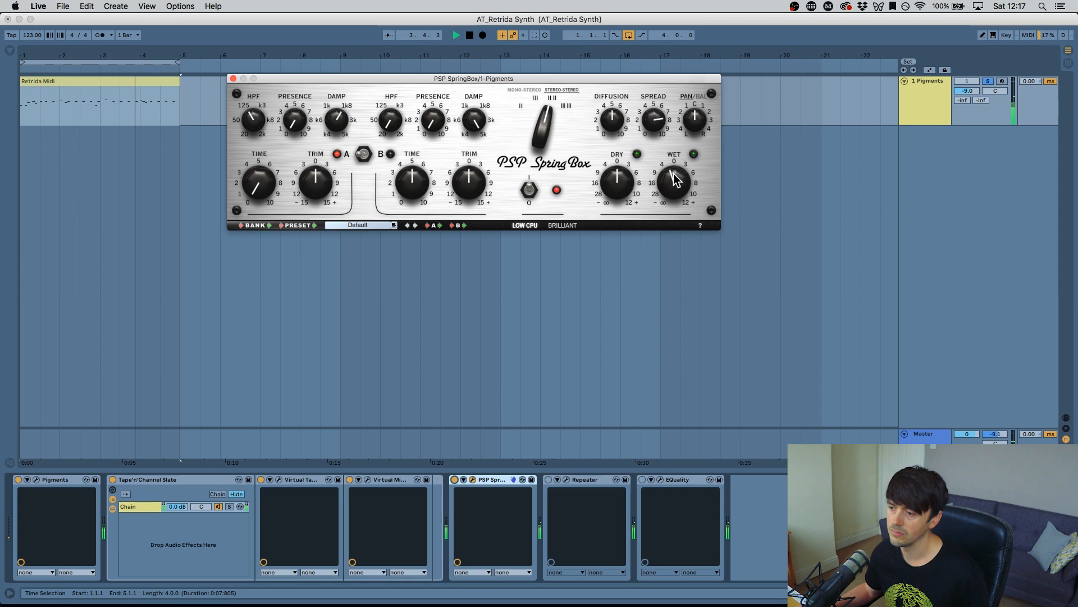
# Step: Compare the loop with PSP SpringBox bypassed and active, and close its window
pyautogui.click(455, 479)
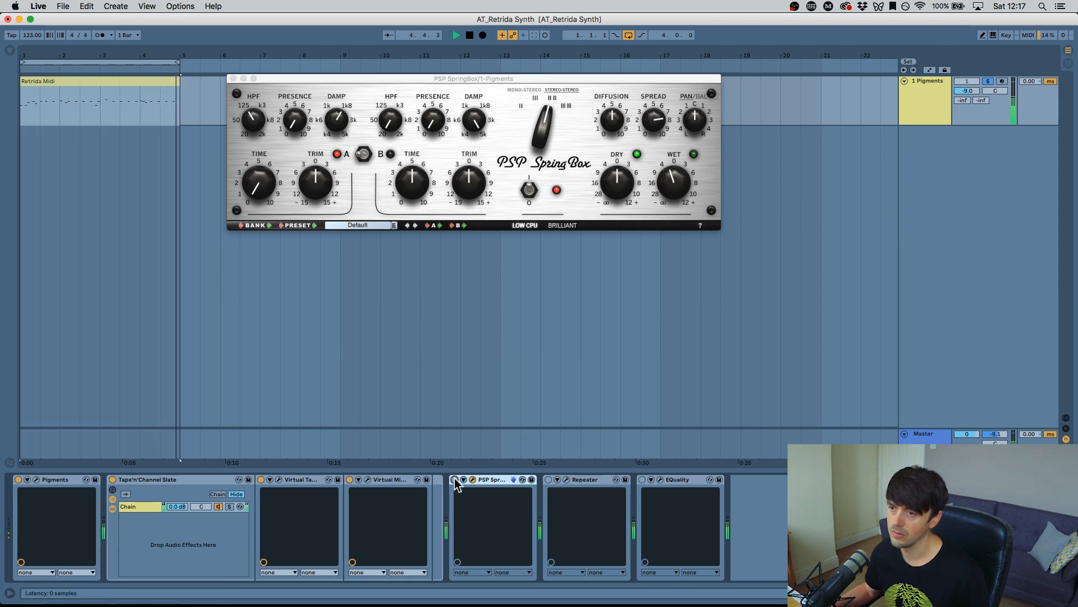
pyautogui.click(455, 479)
pyautogui.press('space')
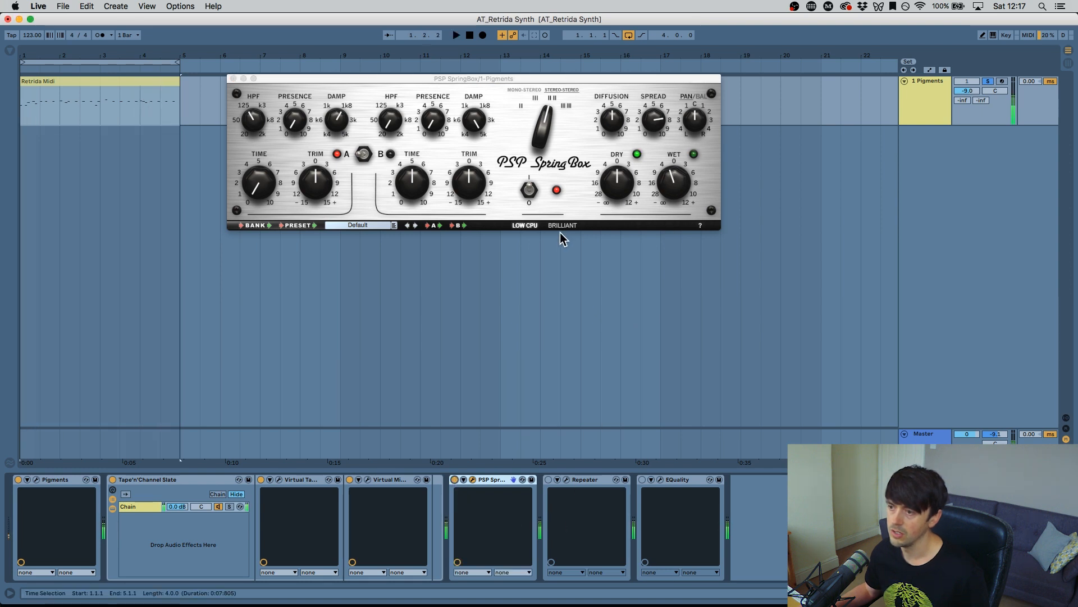
pyautogui.click(234, 79)
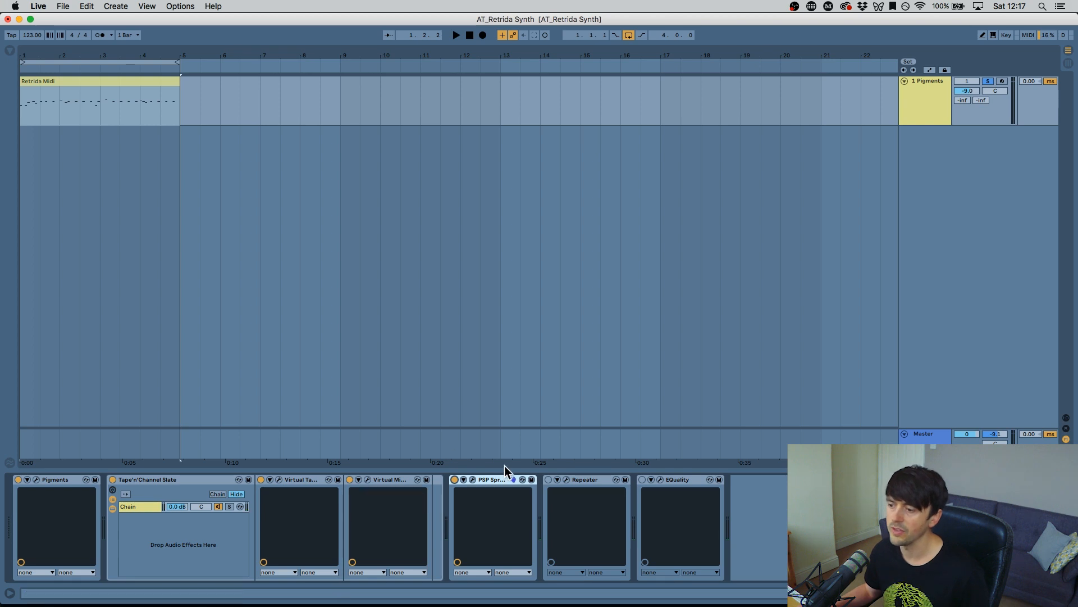
# Step: Open the Repeater delay, turn it on, compare the loop with and without it, and check its left Mix amount
pyautogui.click(567, 479)
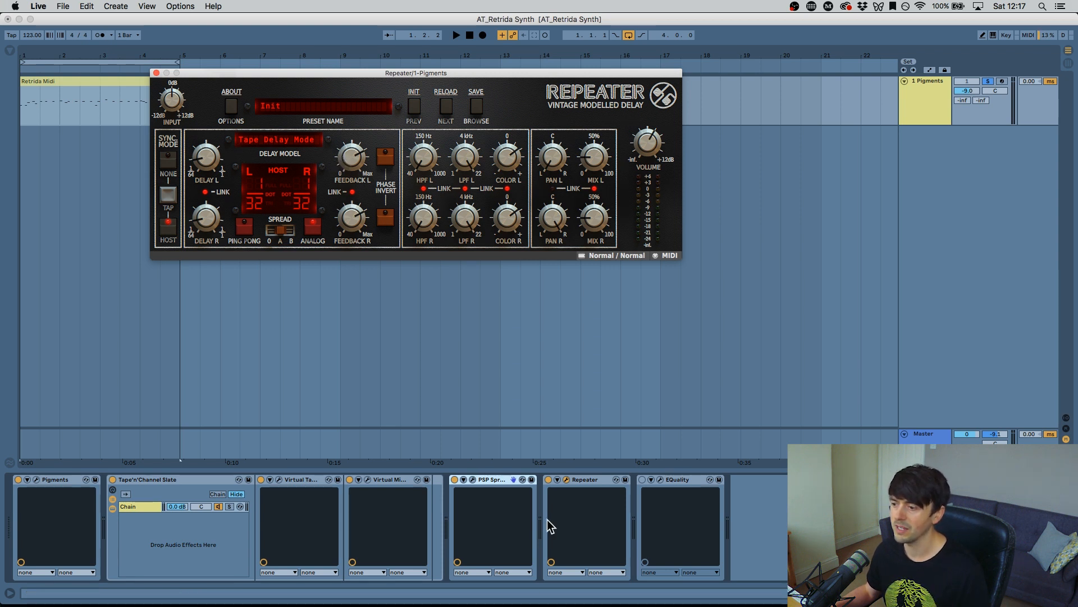
pyautogui.click(548, 479)
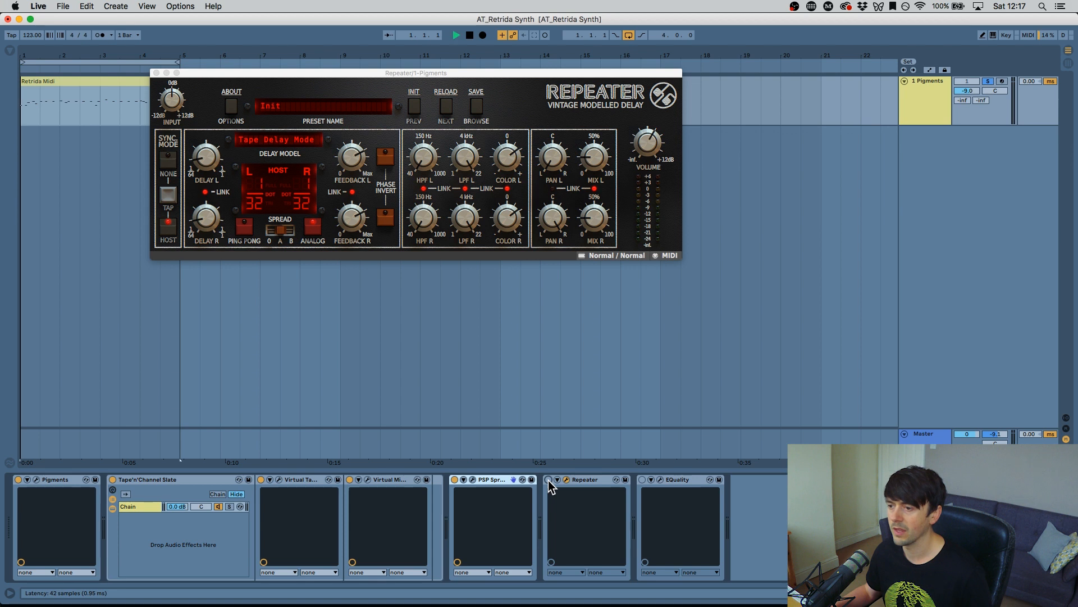
pyautogui.click(549, 480)
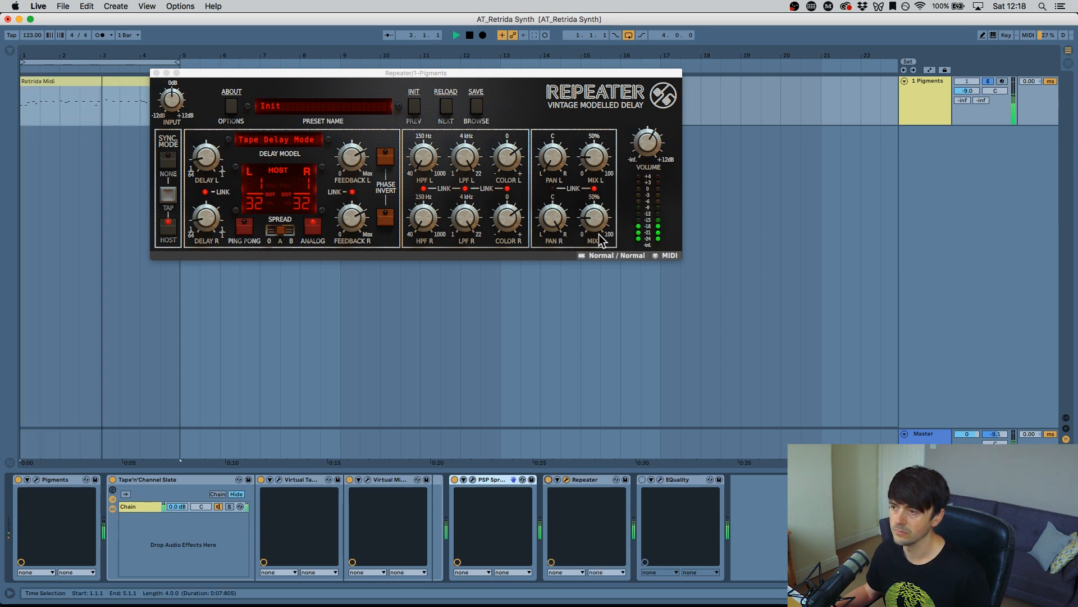
pyautogui.click(591, 165)
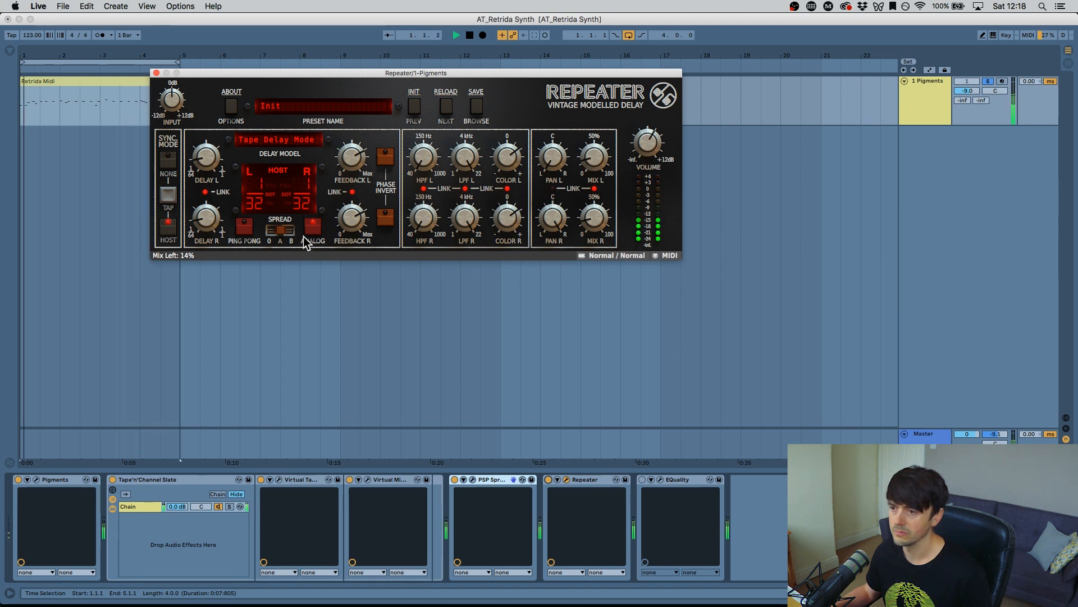
pyautogui.press('space')
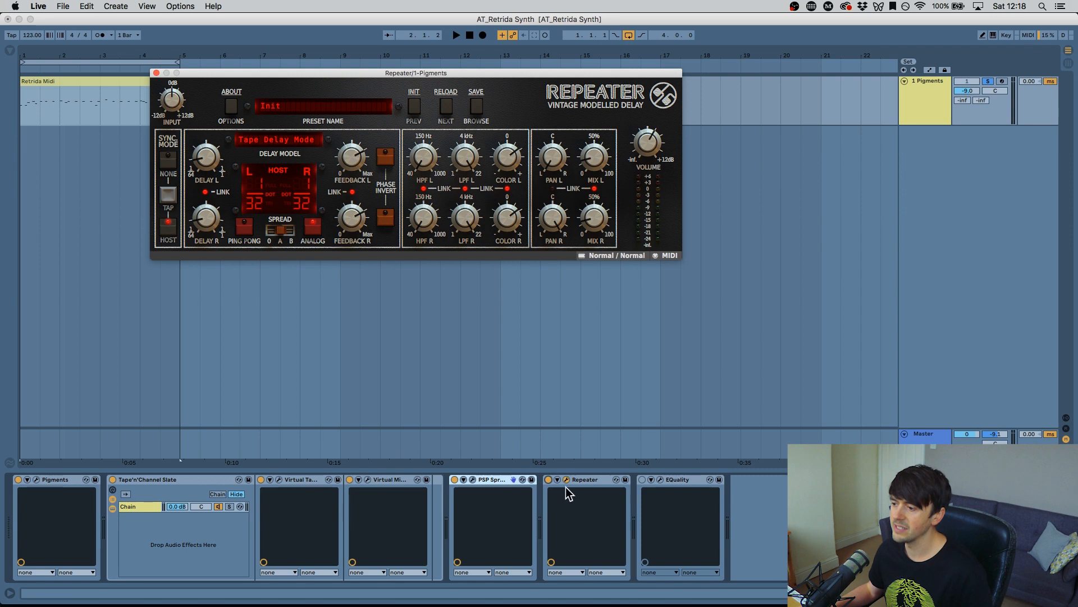
# Step: Turn on EQuality, open its window and place it over the Repeater window
pyautogui.click(643, 480)
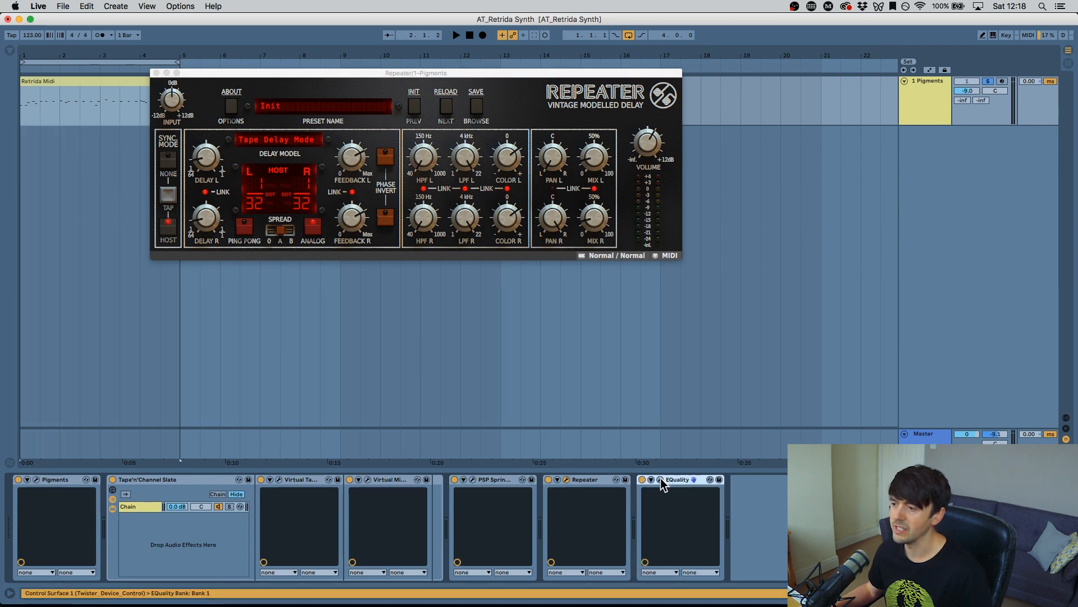
pyautogui.click(661, 479)
pyautogui.moveTo(722, 72); pyautogui.dragTo(350, 64)
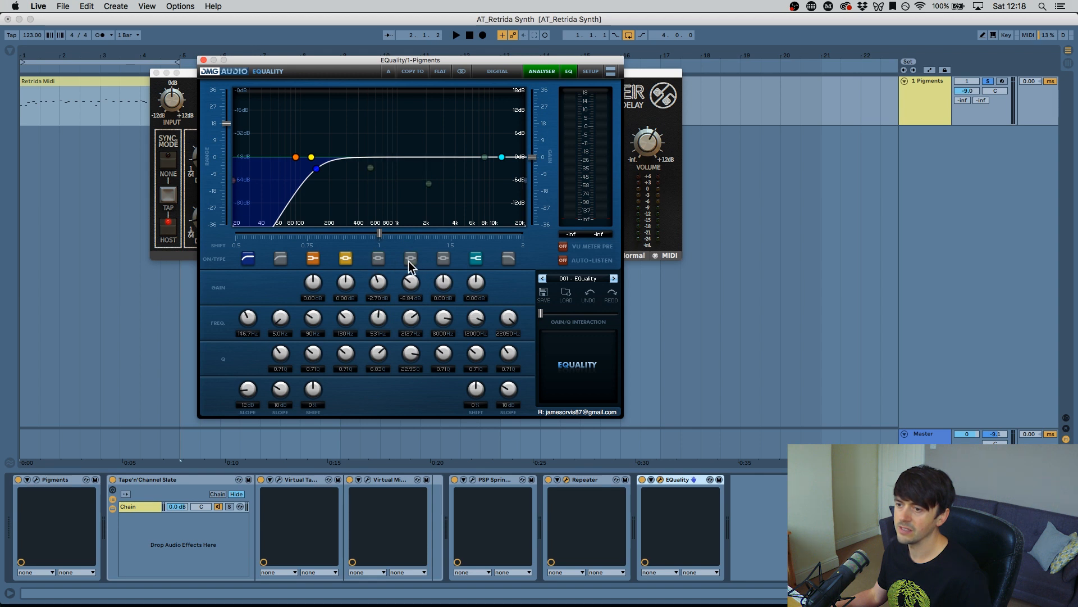
# Step: Compare EQuality's 146.7 Hz low-cut band switched off and on while listening to the loop
pyautogui.click(255, 261)
pyautogui.click(254, 262)
pyautogui.click(254, 262)
pyautogui.click(254, 262)
pyautogui.click(254, 263)
pyautogui.click(254, 262)
pyautogui.click(251, 260)
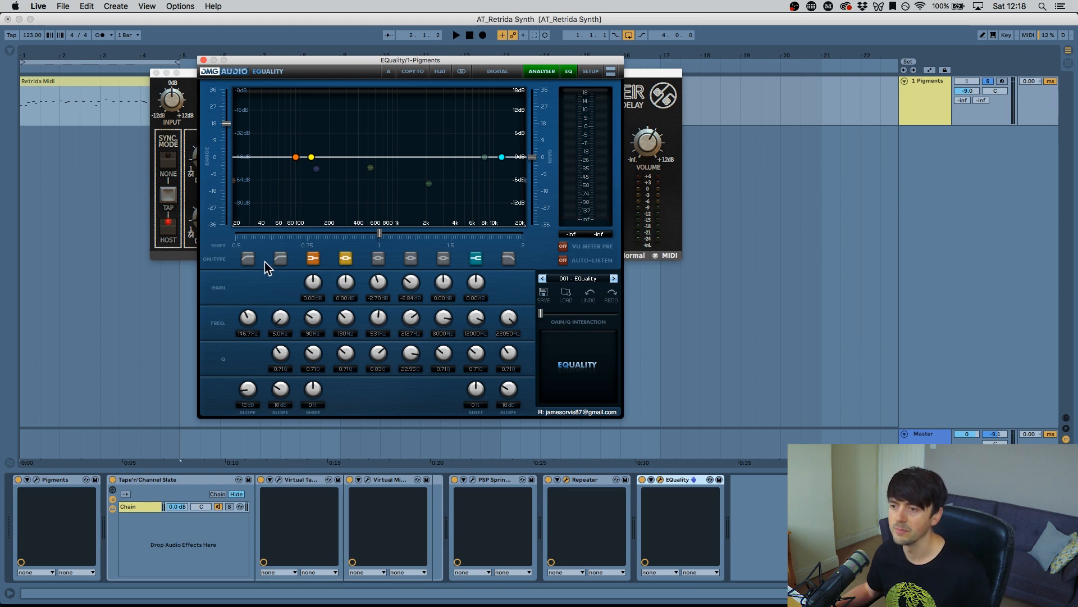
pyautogui.press('space')
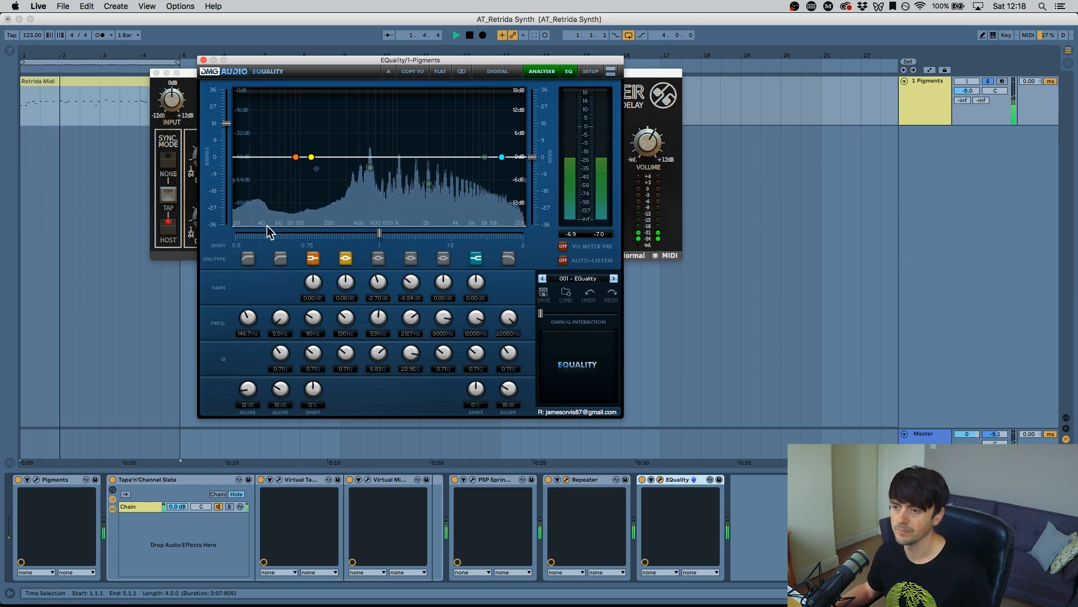
pyautogui.click(252, 259)
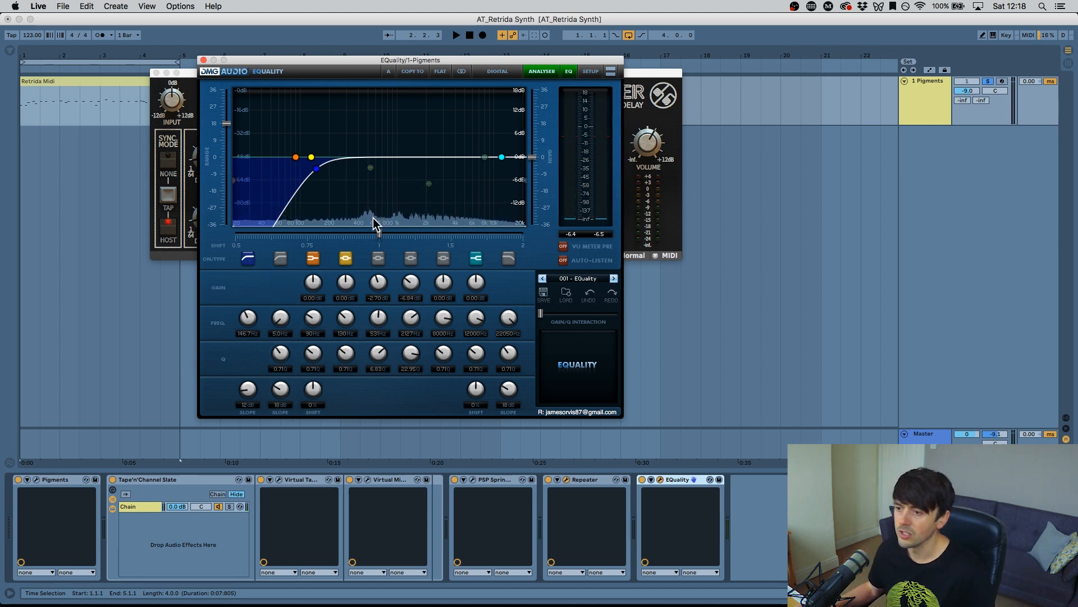
# Step: Enable EQuality's 531 Hz bell band and set its gain to -3.06 dB during playback
pyautogui.click(378, 261)
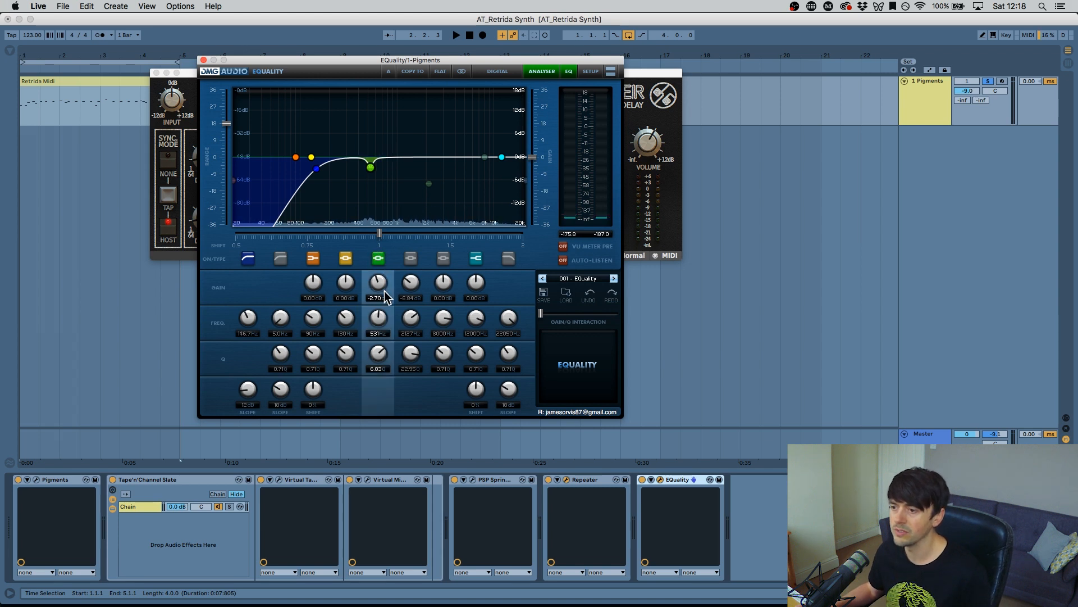
pyautogui.press('space')
pyautogui.moveTo(381, 288)
pyautogui.mouseDown()
pyautogui.moveTo(386, 241)
pyautogui.moveTo(387, 289)
pyautogui.mouseUp()
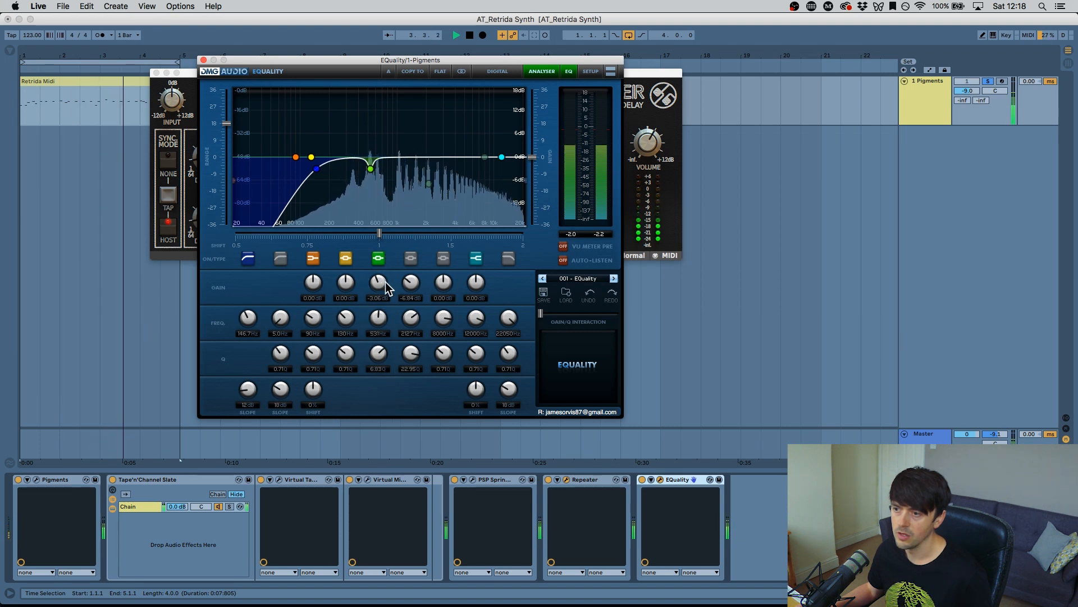
# Step: Audition EQuality's narrow 2127 Hz cut by toggling its band, and leave the band enabled
pyautogui.moveTo(414, 259); pyautogui.dragTo(416, 293)
pyautogui.press('space')
pyautogui.click(411, 259)
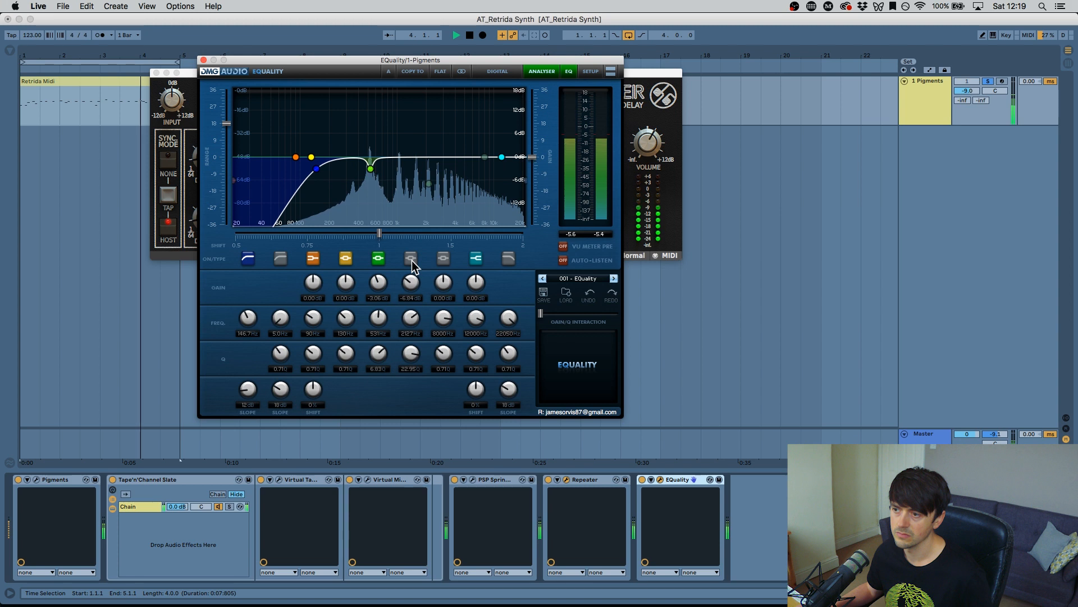
pyautogui.click(412, 259)
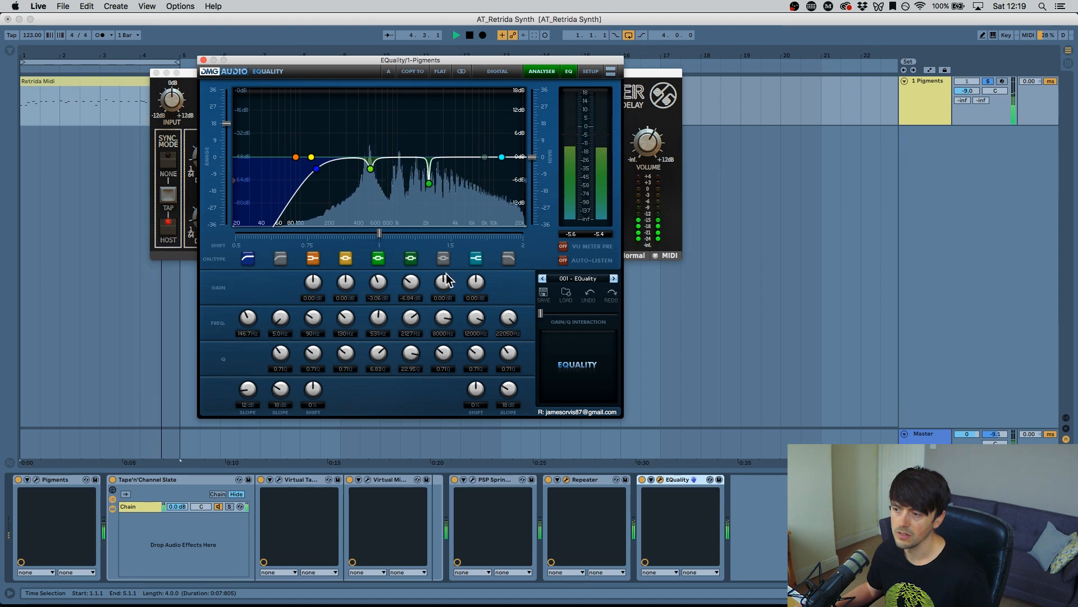
# Step: Compare the loop with EQuality bypassed and active, and close the EQuality and Repeater windows
pyautogui.click(643, 481)
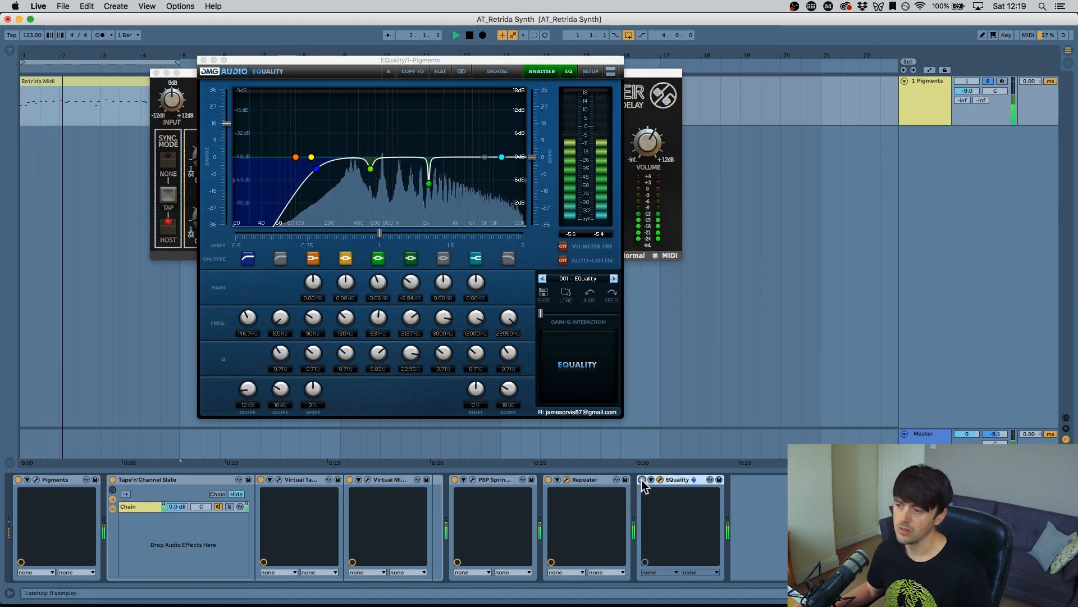
pyautogui.click(643, 480)
pyautogui.press('space')
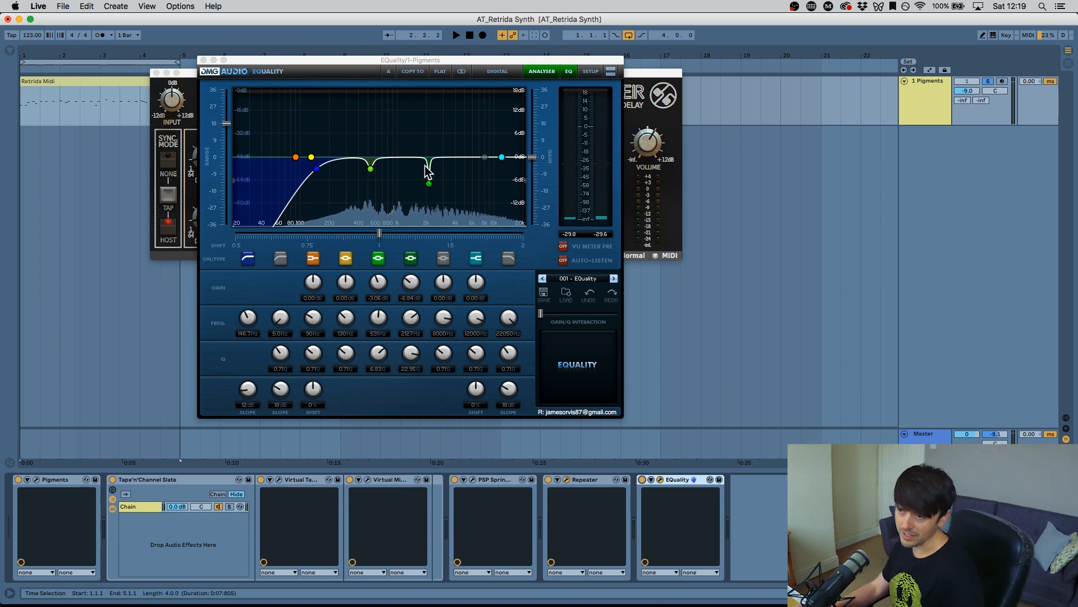
pyautogui.click(204, 60)
pyautogui.moveTo(212, 78); pyautogui.dragTo(268, 81)
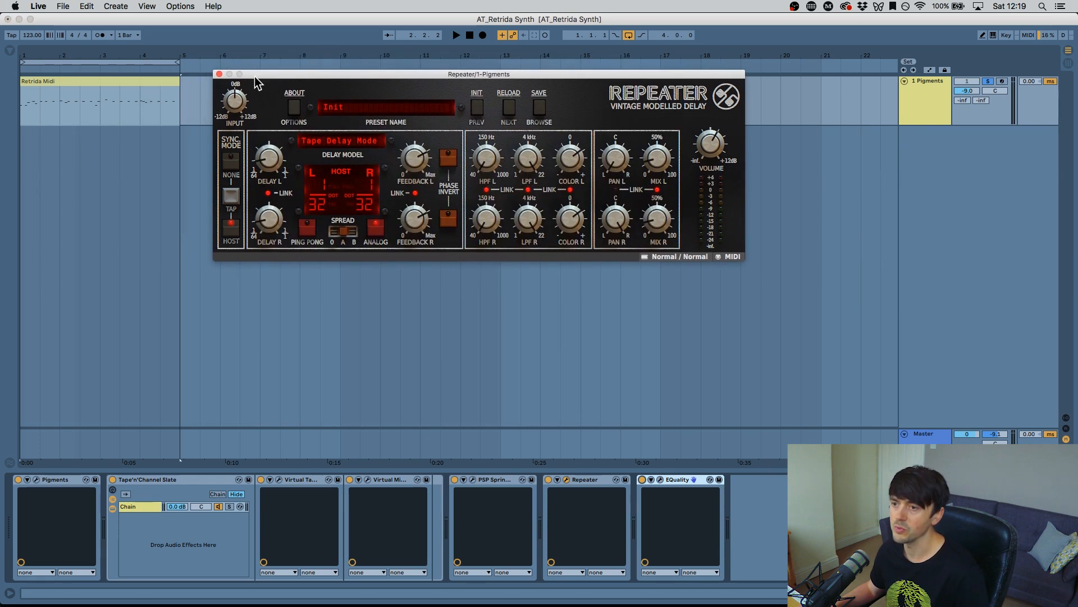
pyautogui.click(219, 74)
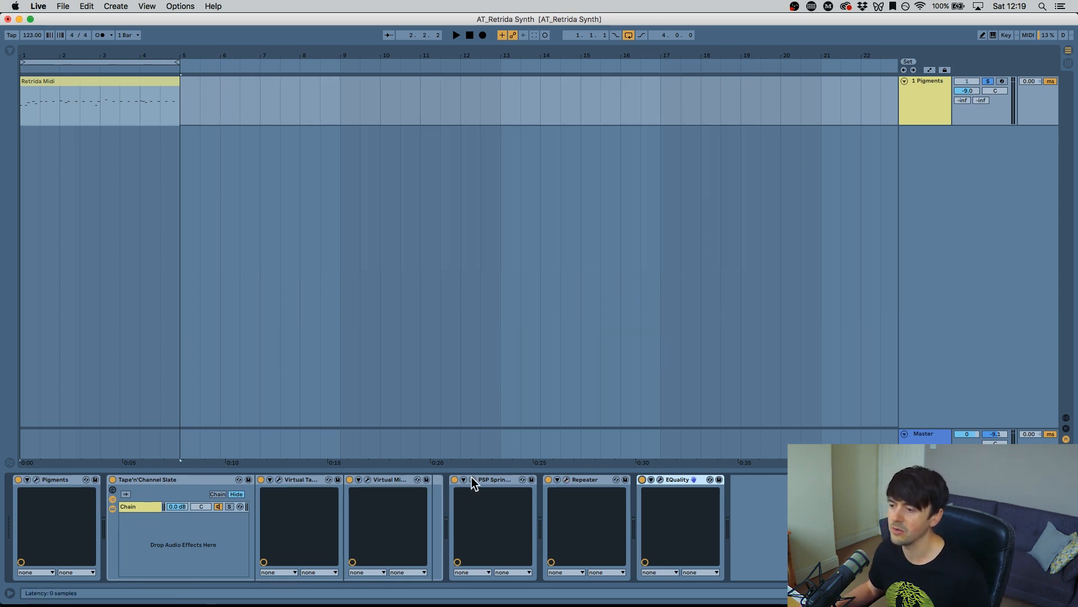
# Step: Group the PSP SpringBox, Repeater and EQuality devices into one audio effect rack
pyautogui.click(504, 480)
pyautogui.keyDown('shift'); pyautogui.click(682, 480); pyautogui.keyUp('shift')
pyautogui.rightClick(682, 481)
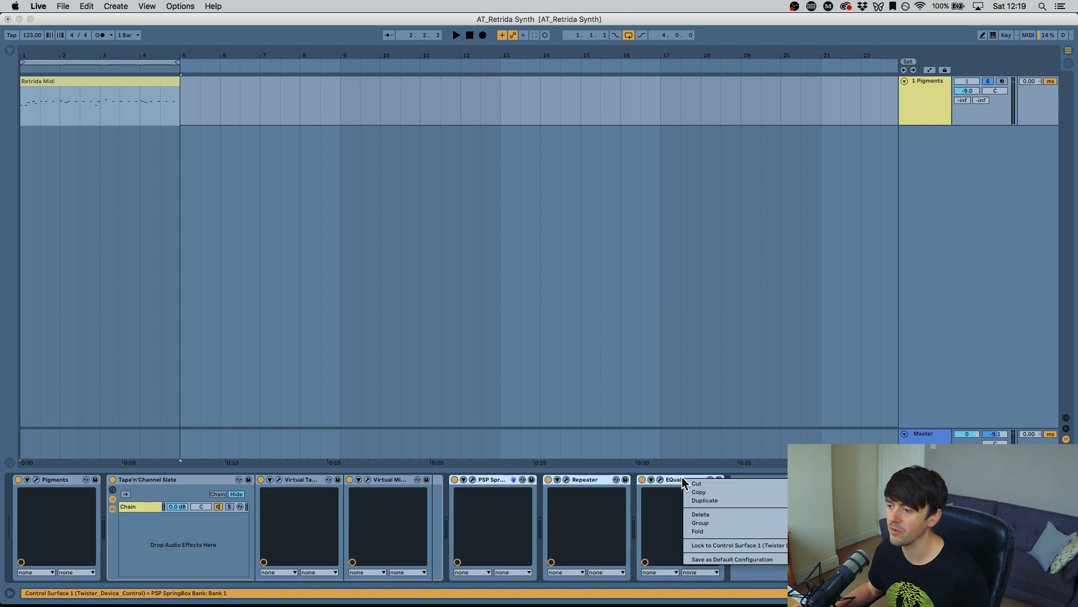
pyautogui.click(715, 523)
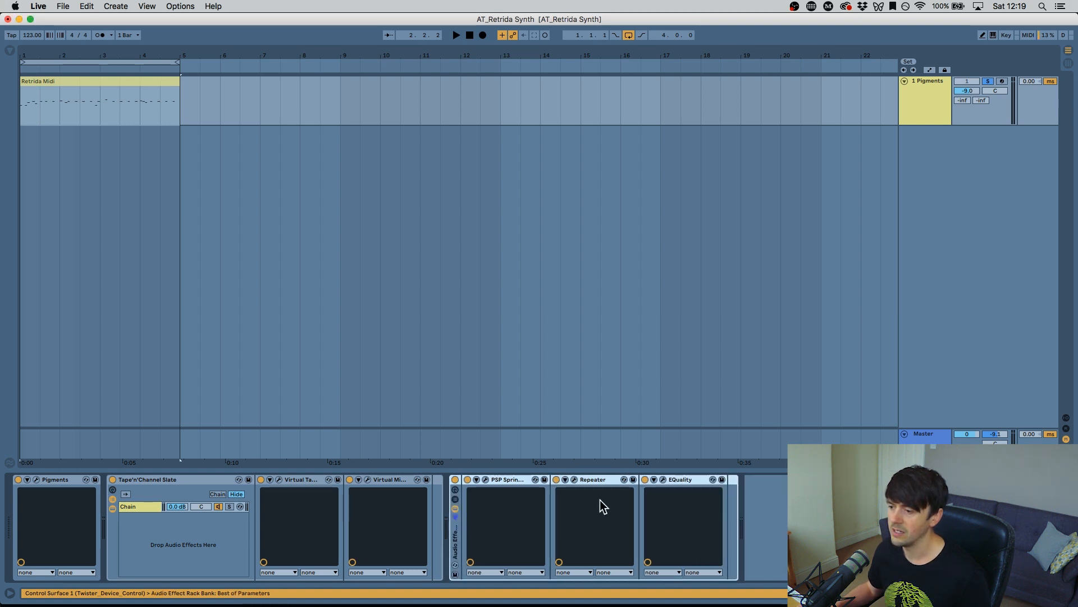
# Step: Compare the loop with both effect racks switched off and restored, and select the Tape'n'Channel Slate rack
pyautogui.click(456, 480)
pyautogui.click(112, 479)
pyautogui.press('space')
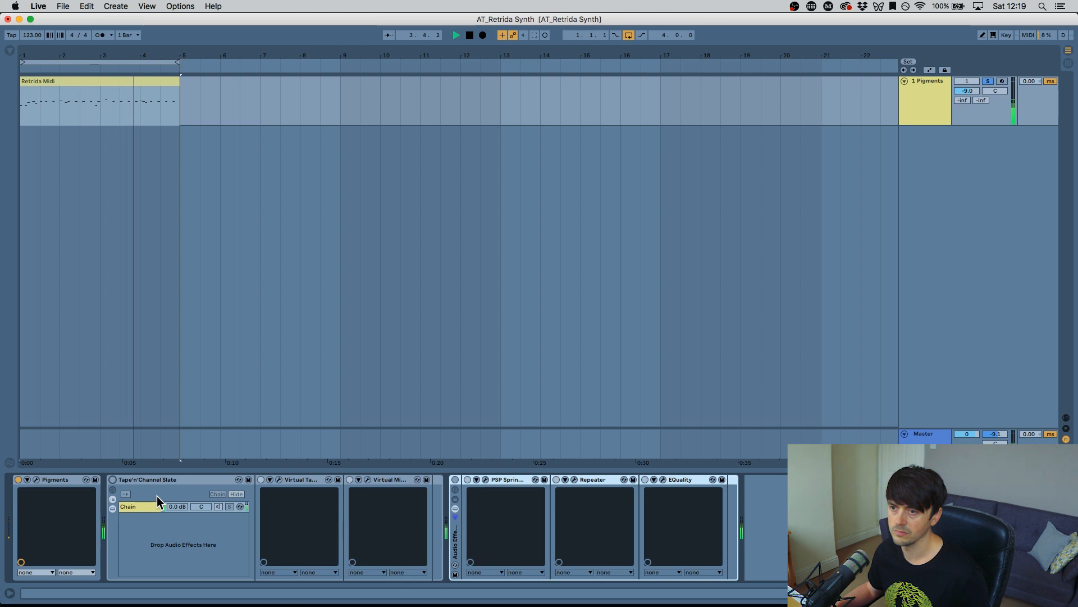
pyautogui.press('space')
pyautogui.press('super+z')
pyautogui.press('super+z')
pyautogui.press('space')
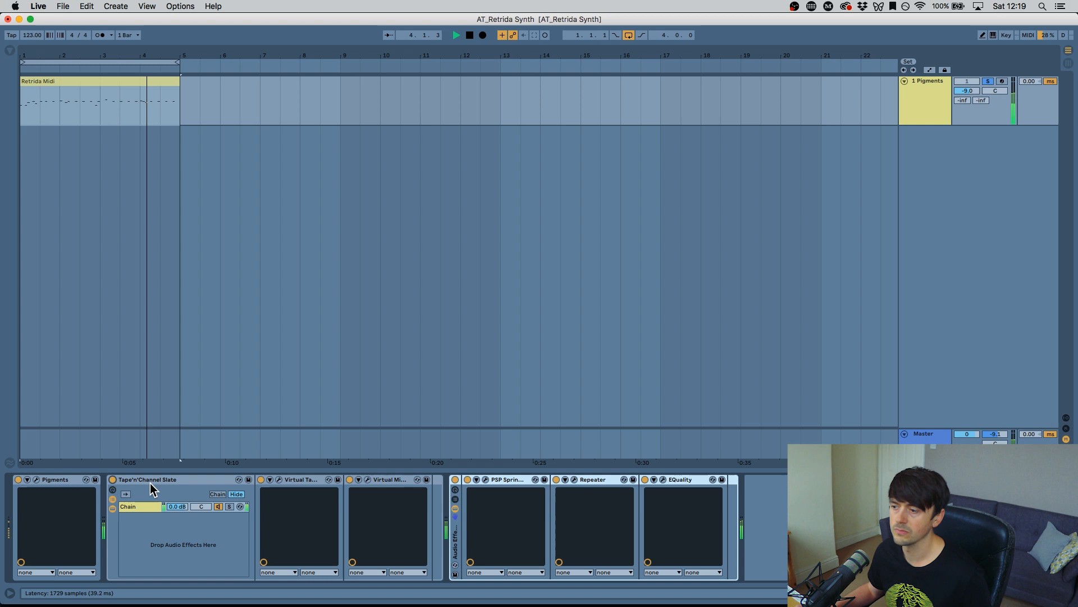
pyautogui.press('space')
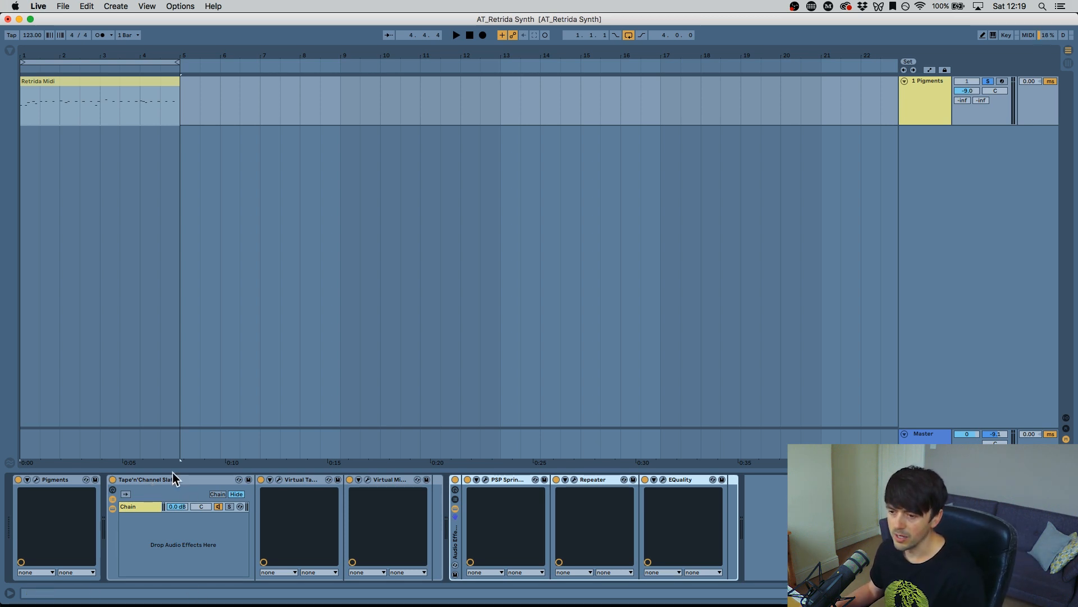
pyautogui.click(174, 480)
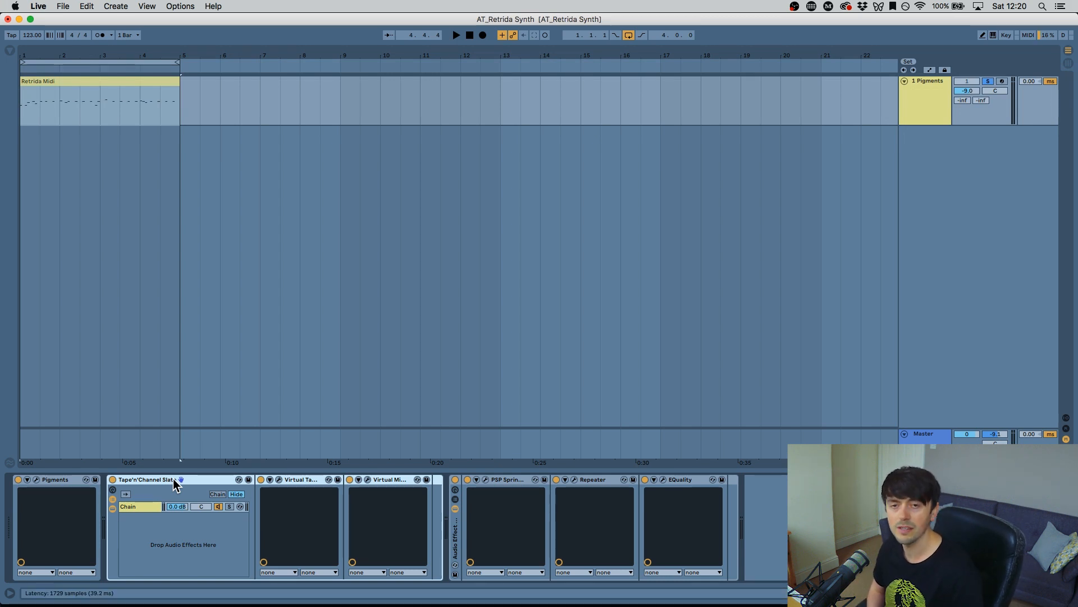
# Step: Open the Pigments window, audition Filter 1's cutoff while the loop plays, and look through the available filter types
pyautogui.click(35, 479)
pyautogui.moveTo(522, 103)
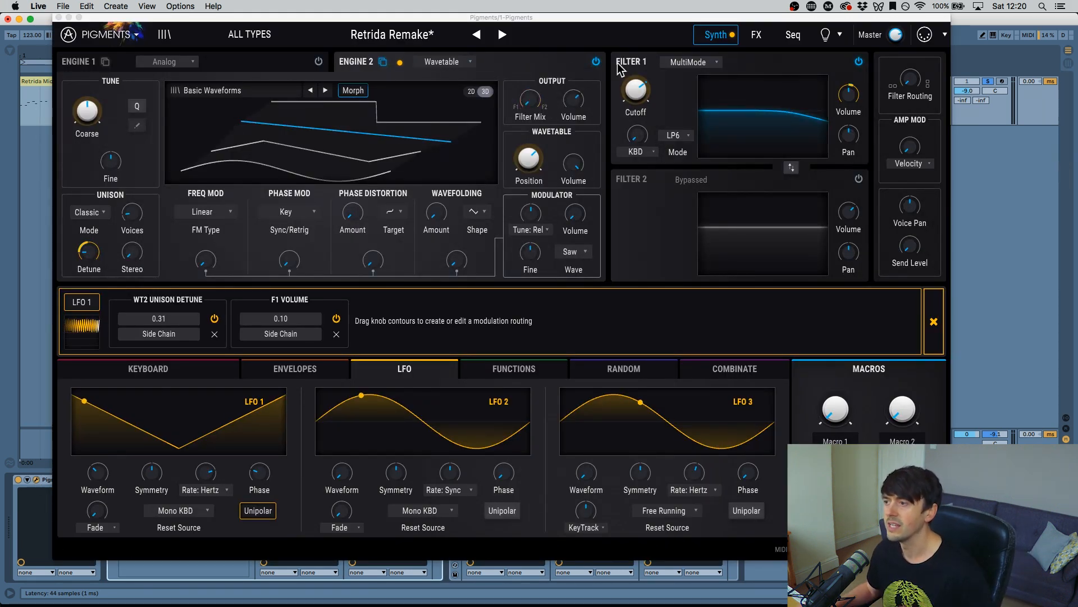
pyautogui.moveTo(638, 89)
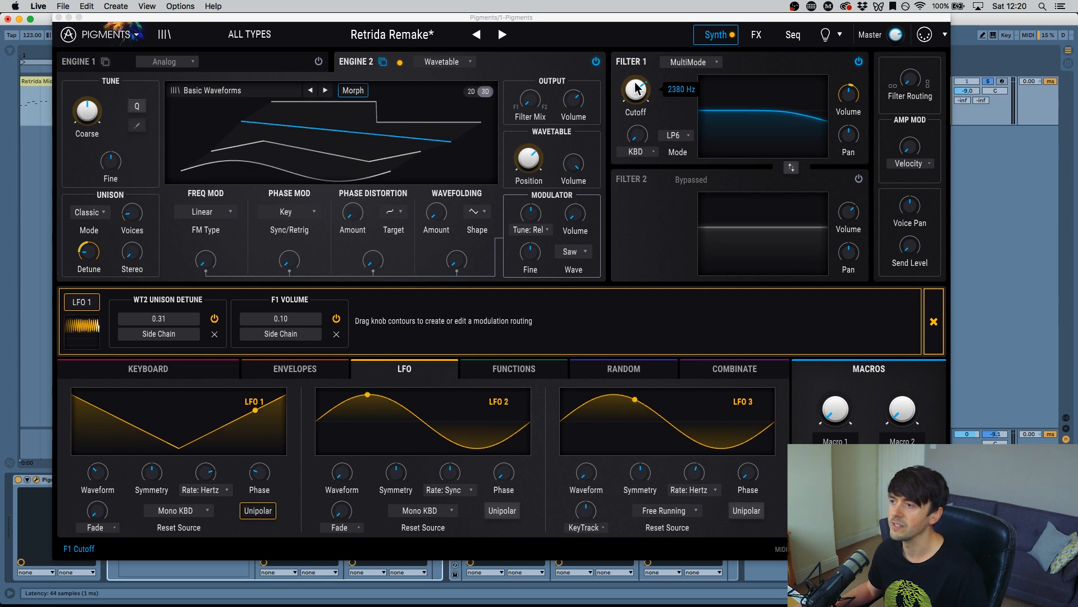
pyautogui.moveTo(638, 88); pyautogui.dragTo(700, 92)
pyautogui.click(699, 62)
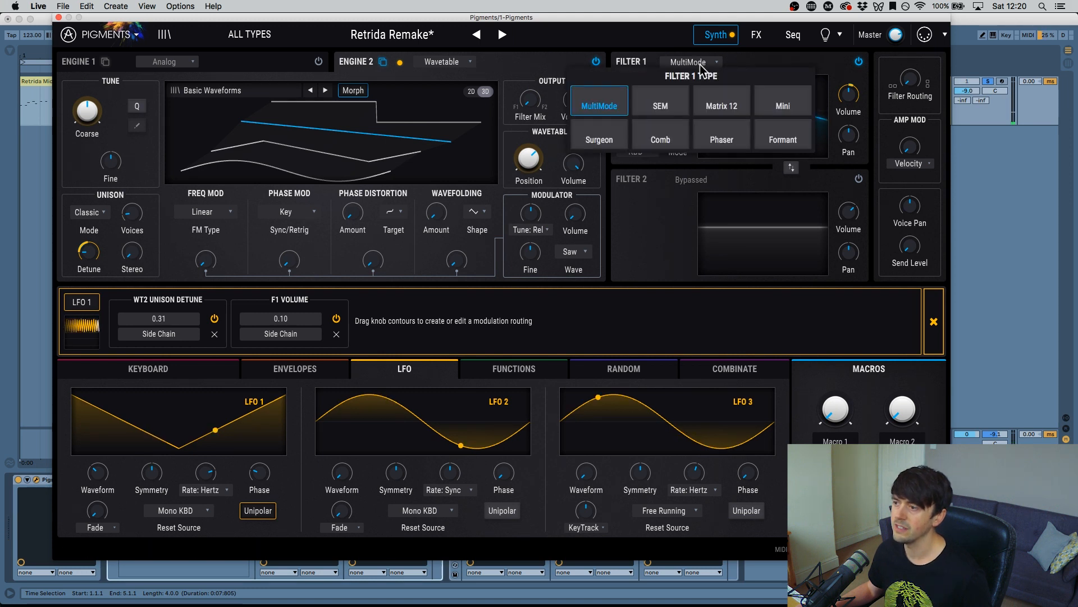
pyautogui.click(702, 66)
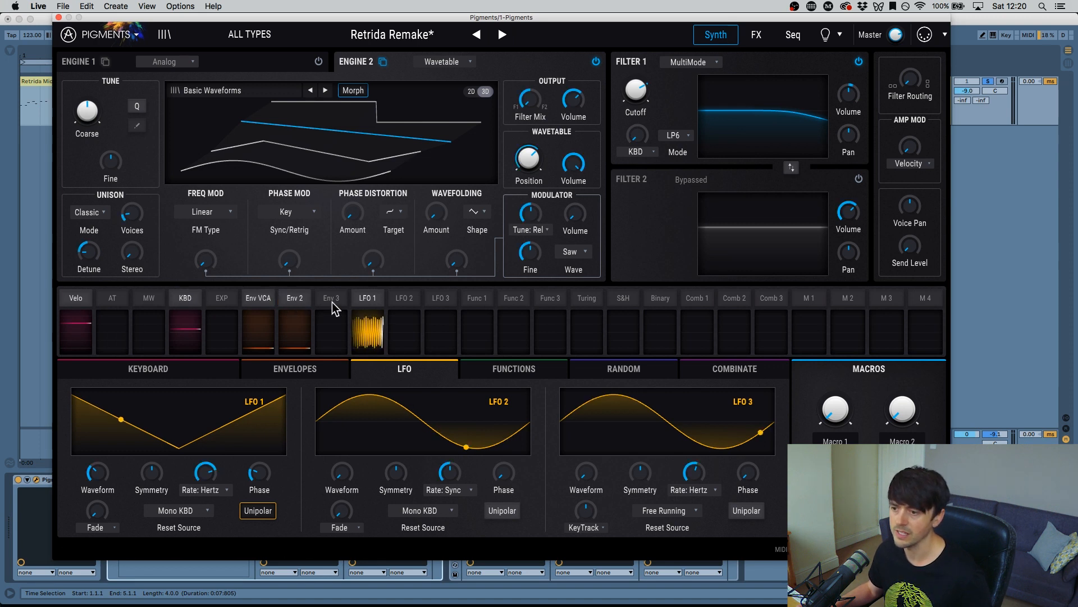
# Step: View Env 2's modulation of the Filter 1 cutoff and audition changes to that envelope's decay time
pyautogui.click(243, 304)
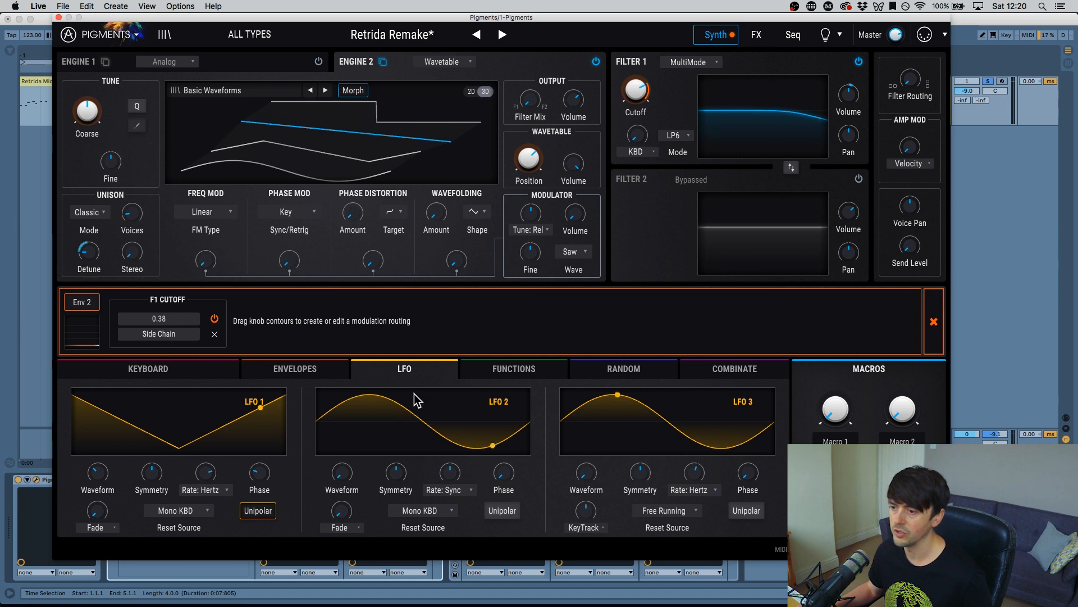
pyautogui.click(306, 371)
pyautogui.moveTo(397, 477)
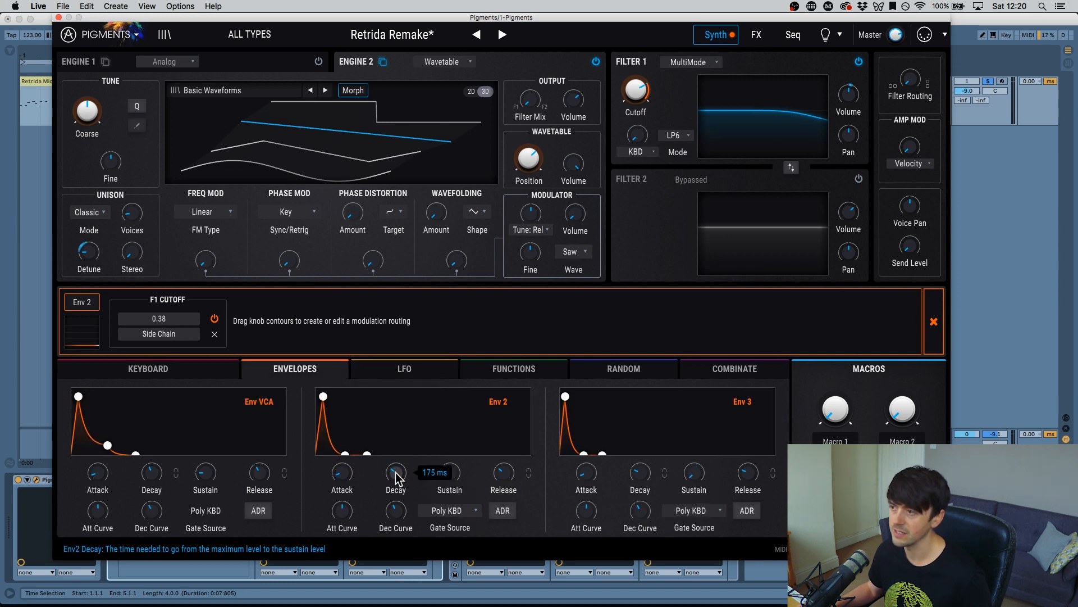
pyautogui.moveTo(397, 478)
pyautogui.mouseDown()
pyautogui.moveTo(396, 497)
pyautogui.moveTo(397, 457)
pyautogui.mouseUp()
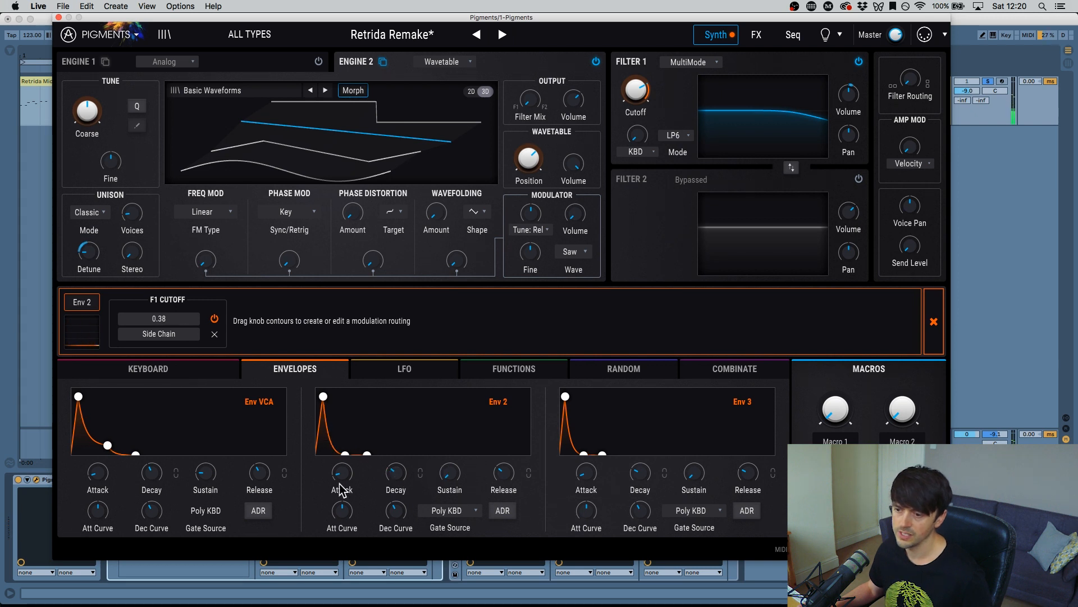
# Step: Audition a longer Env VCA decay of about 8.60 s, undo the change, and close the Pigments window
pyautogui.moveTo(151, 478)
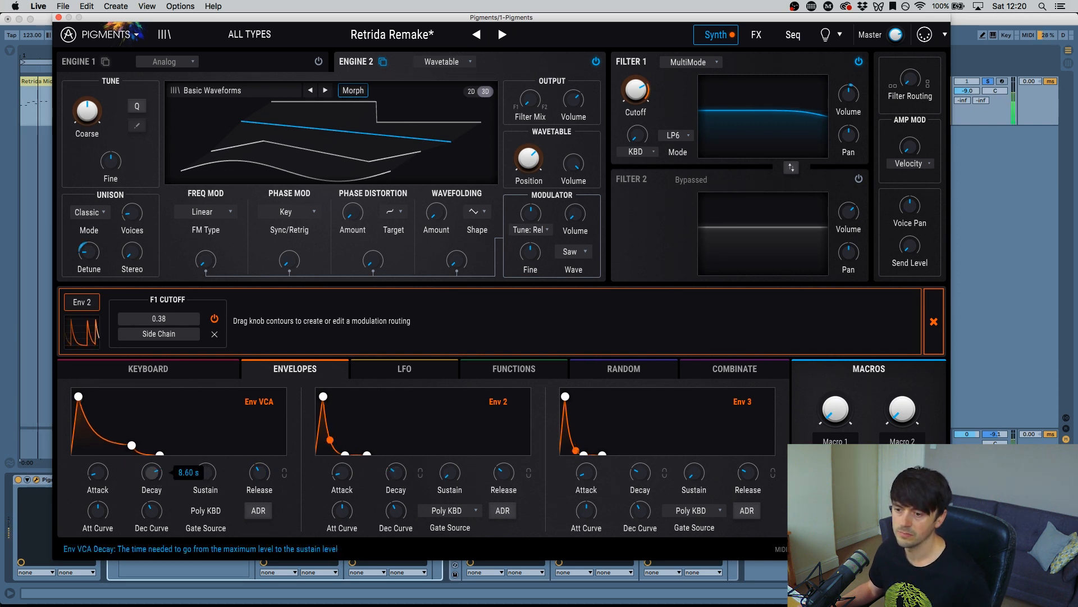
pyautogui.moveTo(150, 473); pyautogui.dragTo(151, 500)
pyautogui.press('super+z')
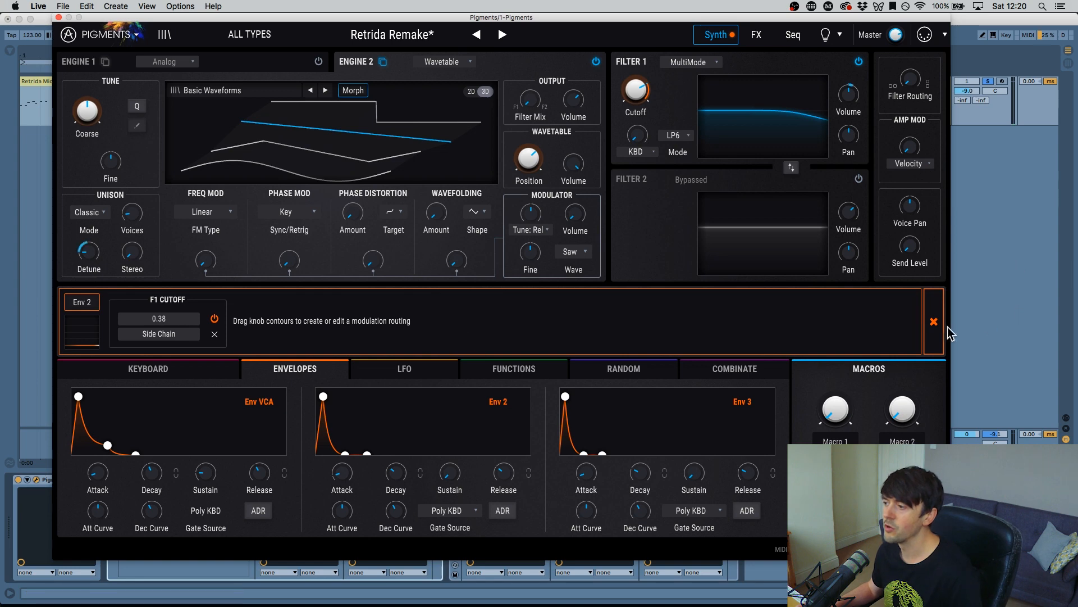
pyautogui.click(930, 333)
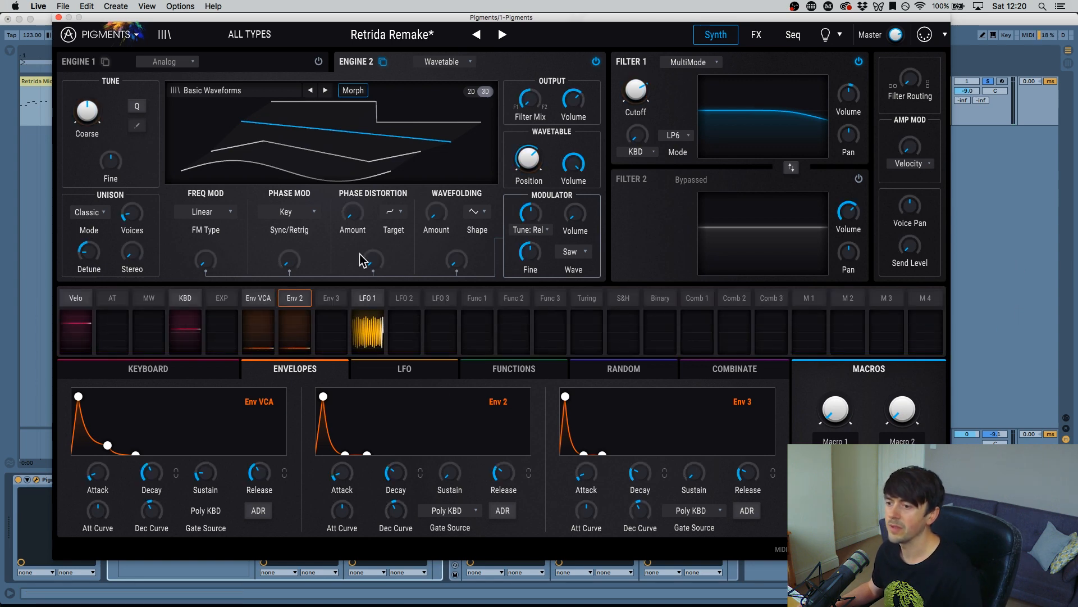
pyautogui.click(58, 18)
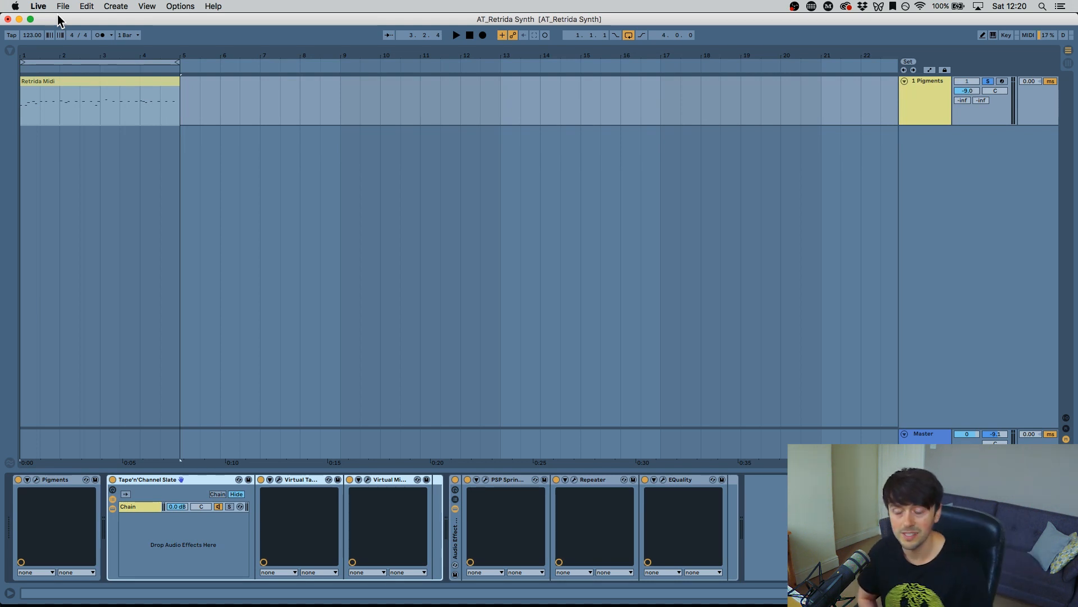
# Step: Switch to Spotify to view the reference track Retrida in the Audiotent playlist, close its window, and return to Ableton Live
pyautogui.moveTo(225, 605)
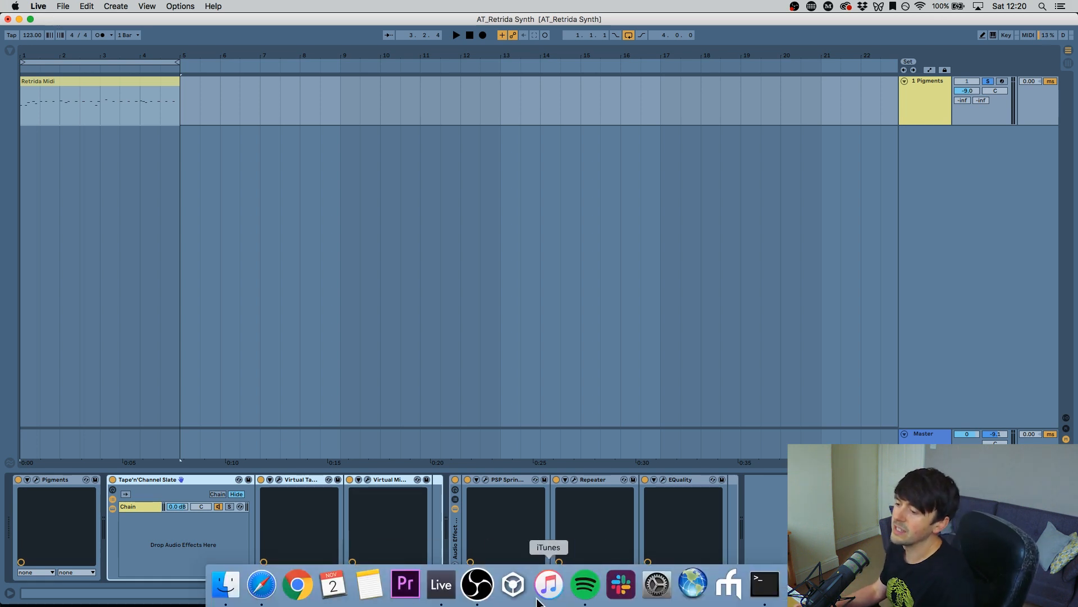
pyautogui.click(589, 591)
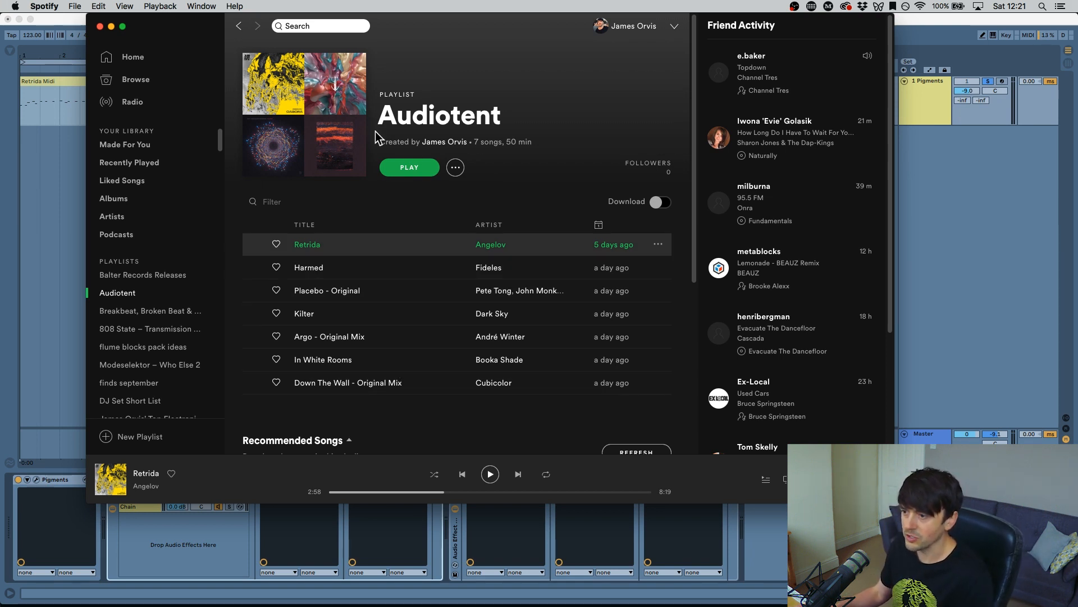
pyautogui.click(100, 27)
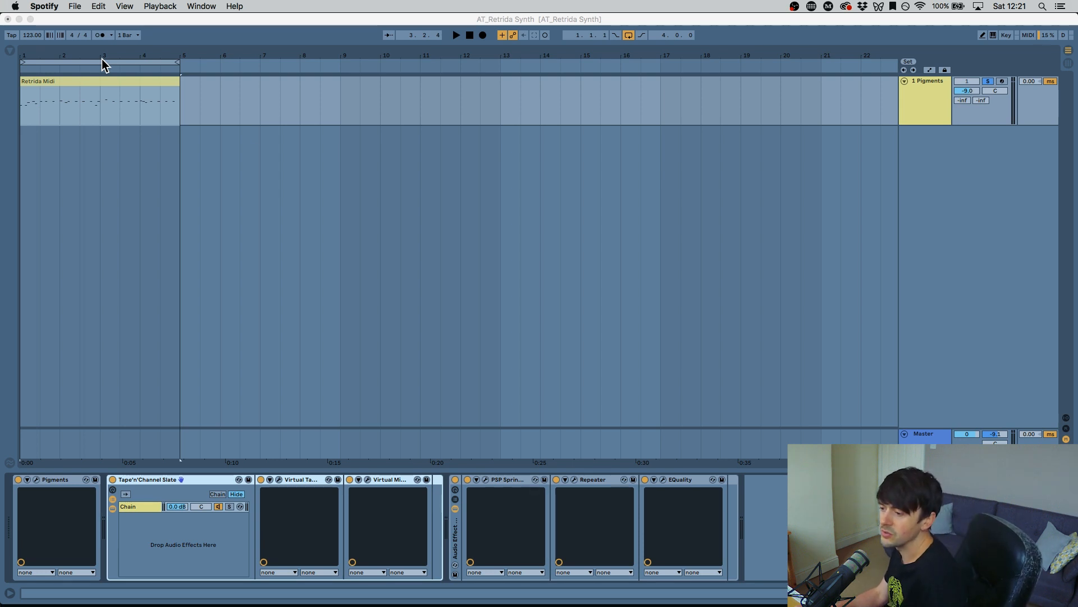
pyautogui.press('super+Tab')
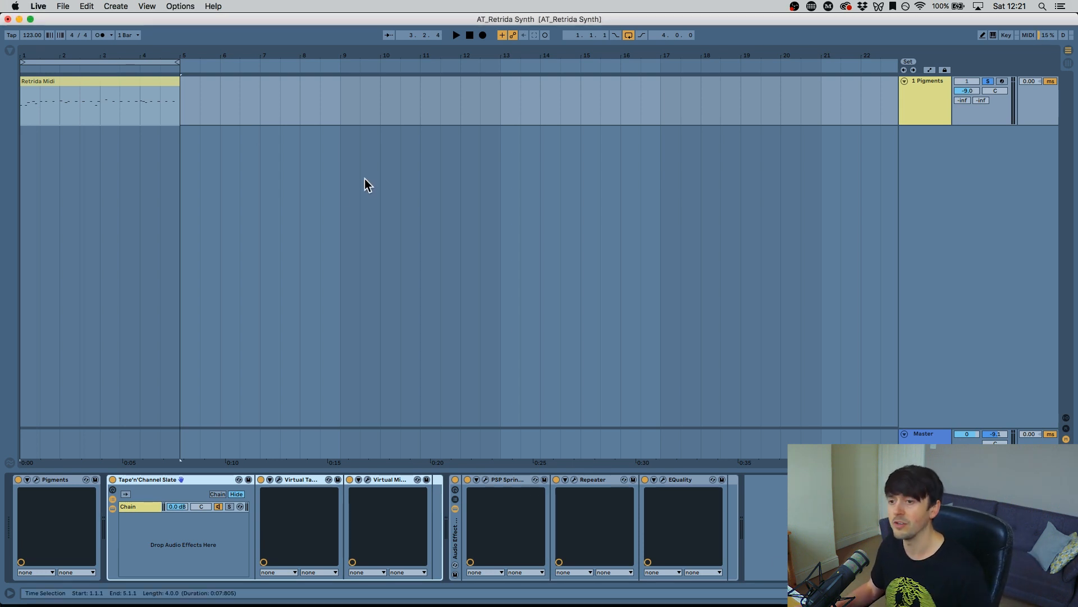